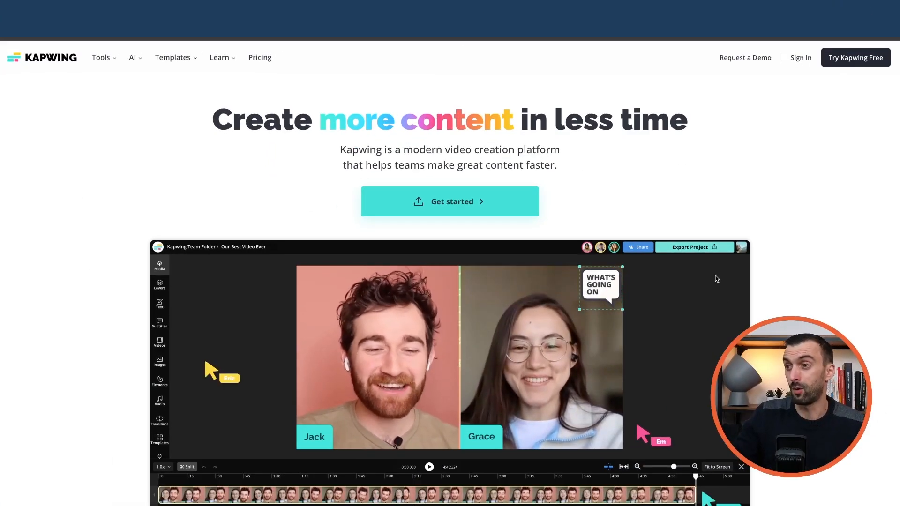
# Look through the Kapwing homepage's sections on faster video creation, staying on-brand and real-time collaborative editing.
pyautogui.scroll(-2, 734, 260)
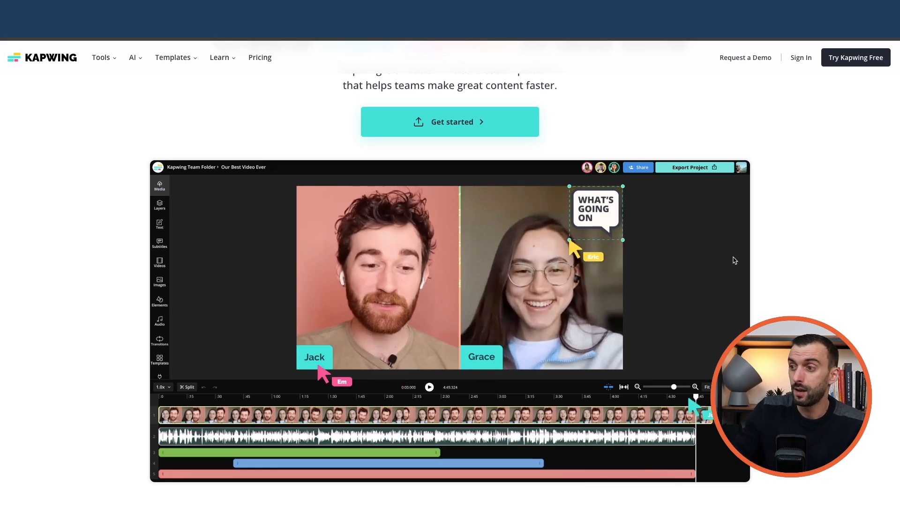
pyautogui.scroll(-1, 734, 260)
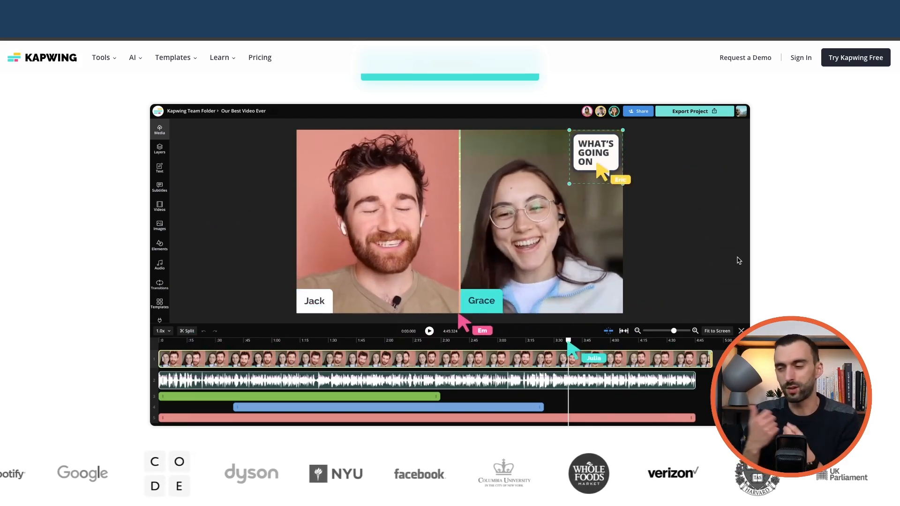
pyautogui.scroll(-15, 711, 283)
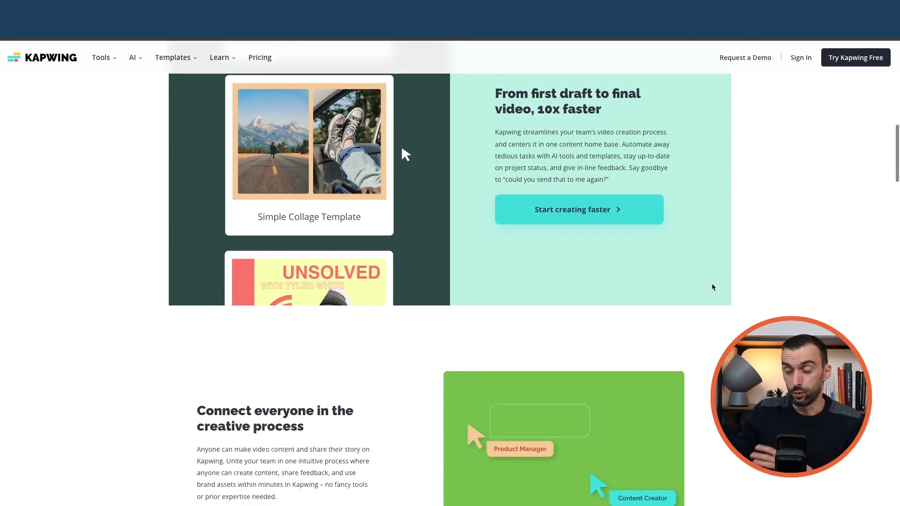
pyautogui.scroll(-3, 706, 287)
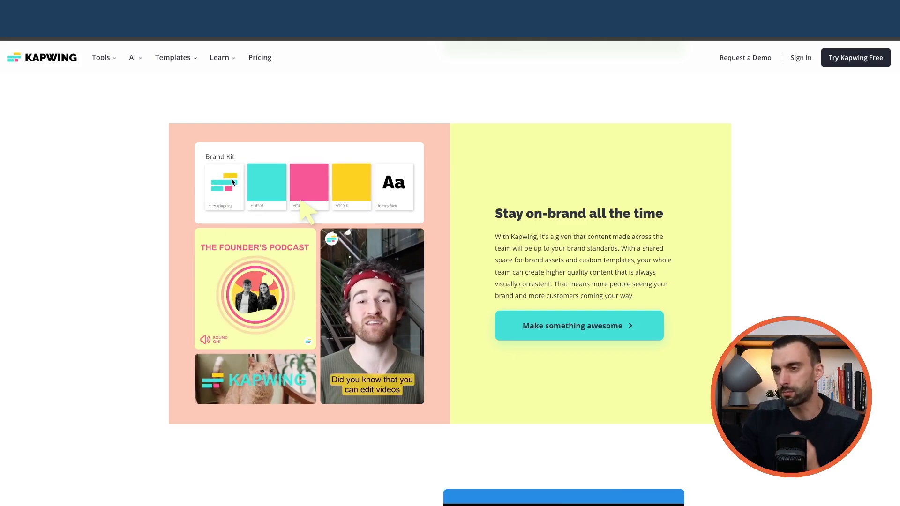
pyautogui.scroll(-4, 410, 215)
pyautogui.scroll(-3, 407, 215)
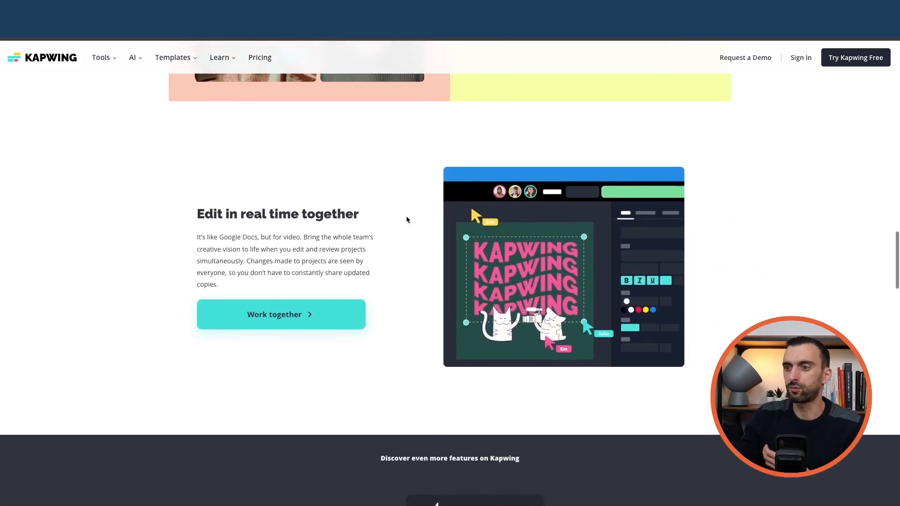
pyautogui.scroll(-3, 404, 215)
pyautogui.scroll(1, 406, 222)
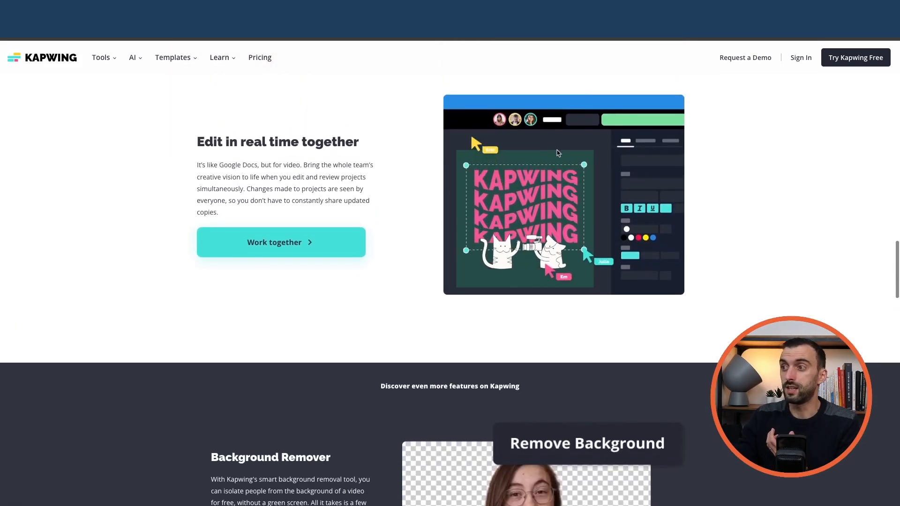
pyautogui.scroll(-6, 335, 193)
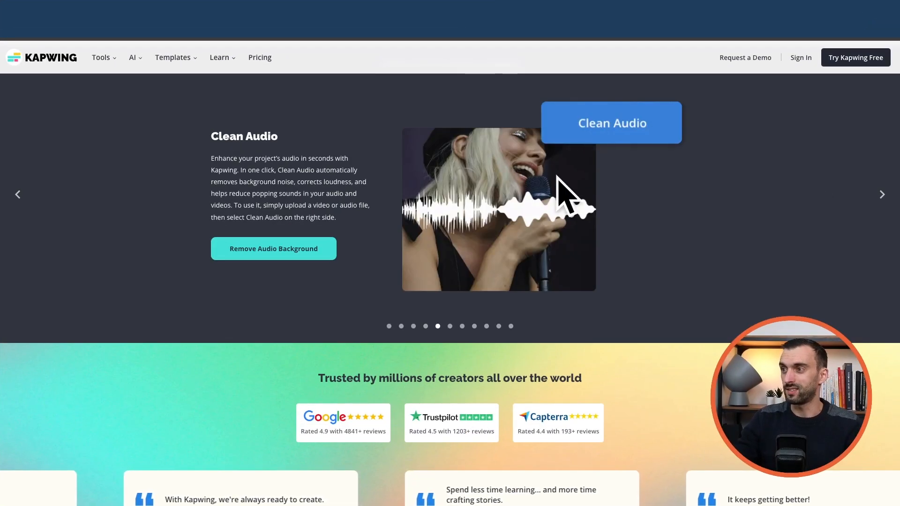
# Examine the homepage's feature carousel, including the Smart Cut and Background Remover slides, and skim the rest of the page.
pyautogui.scroll(-1, 568, 193)
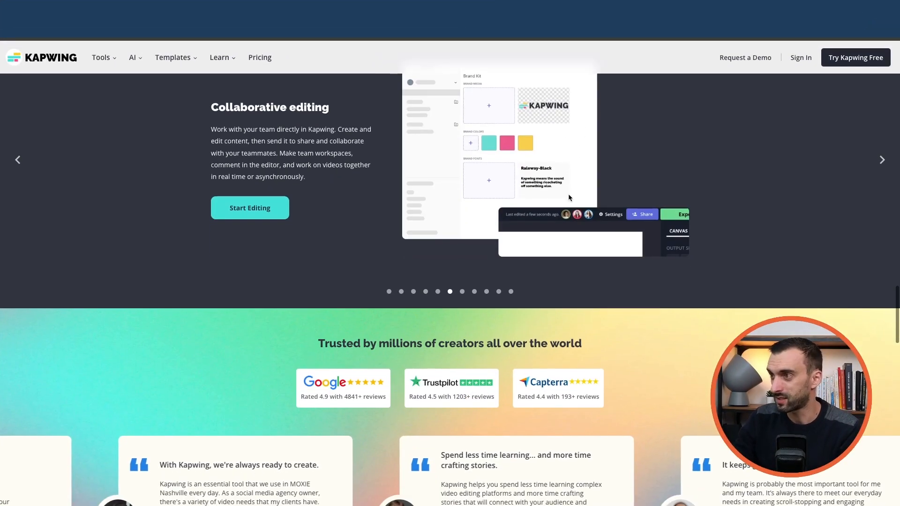
pyautogui.scroll(1, 568, 193)
pyautogui.click(388, 328)
pyautogui.click(401, 328)
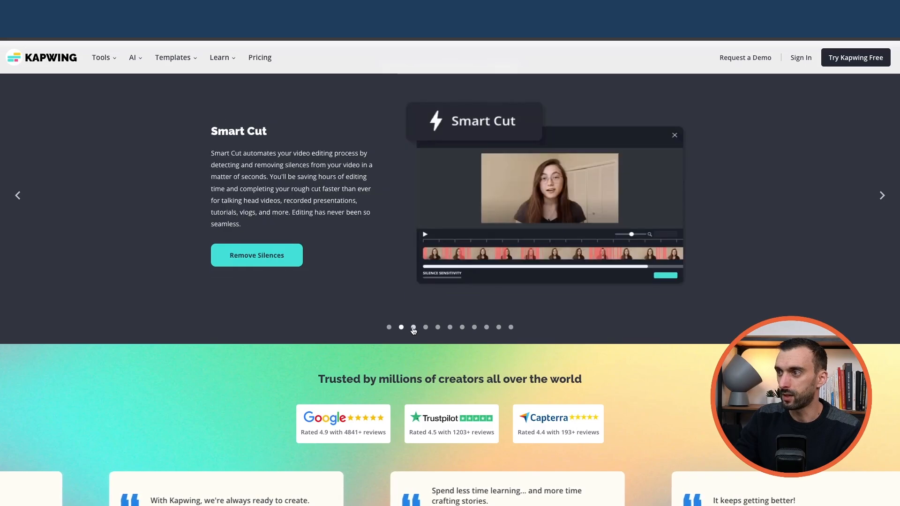
pyautogui.click(413, 328)
pyautogui.click(426, 328)
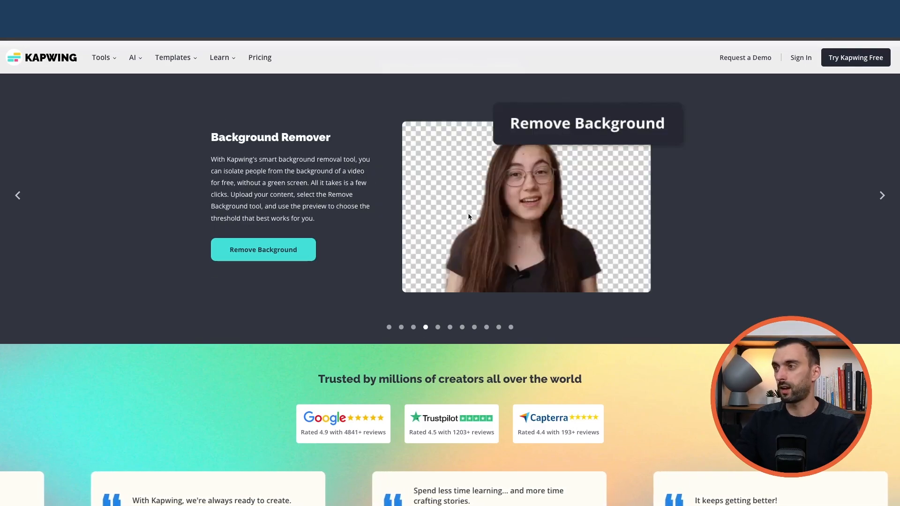
pyautogui.scroll(-20, 468, 217)
pyautogui.scroll(20, 486, 225)
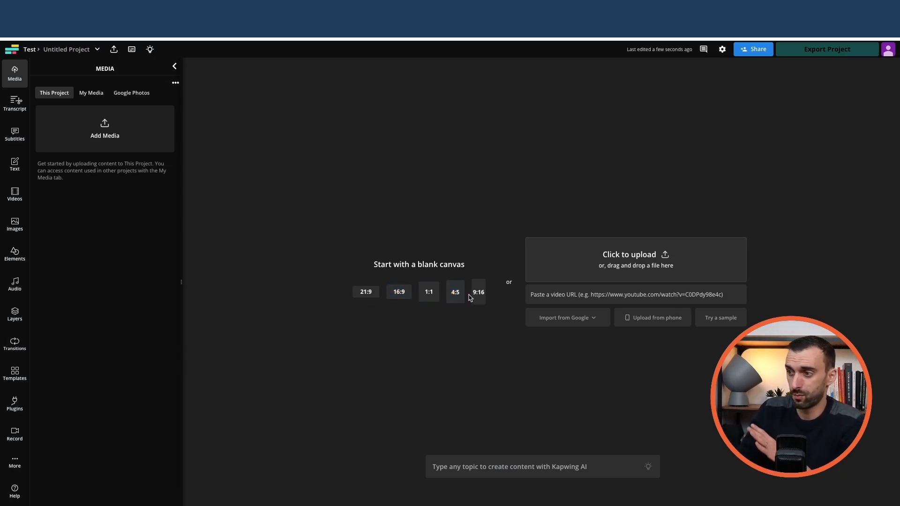
# Start a project on a blank 16:9 canvas and add the talking-head video from My Media.
pyautogui.click(404, 294)
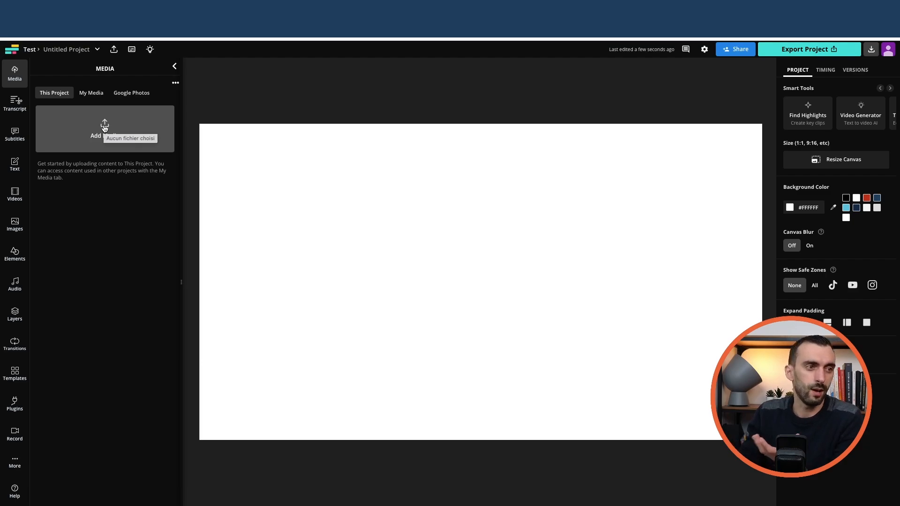
pyautogui.click(90, 92)
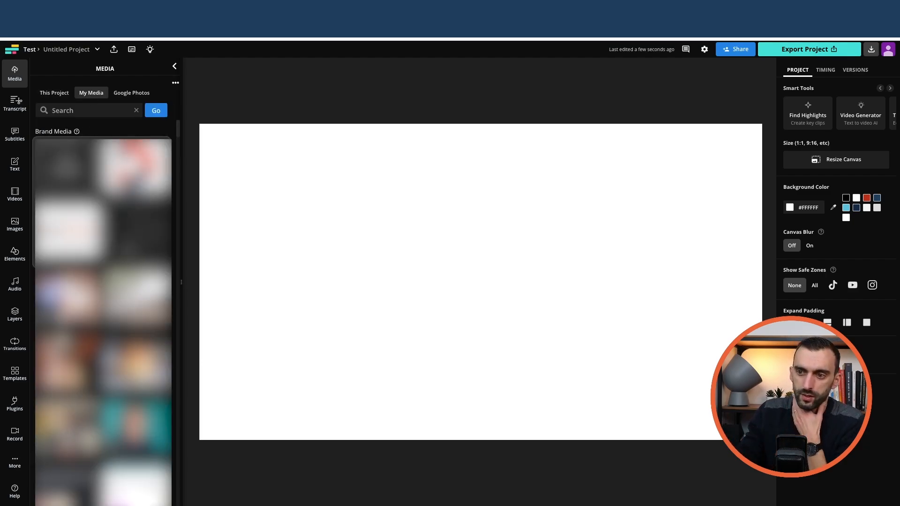
pyautogui.scroll(-5, 103, 309)
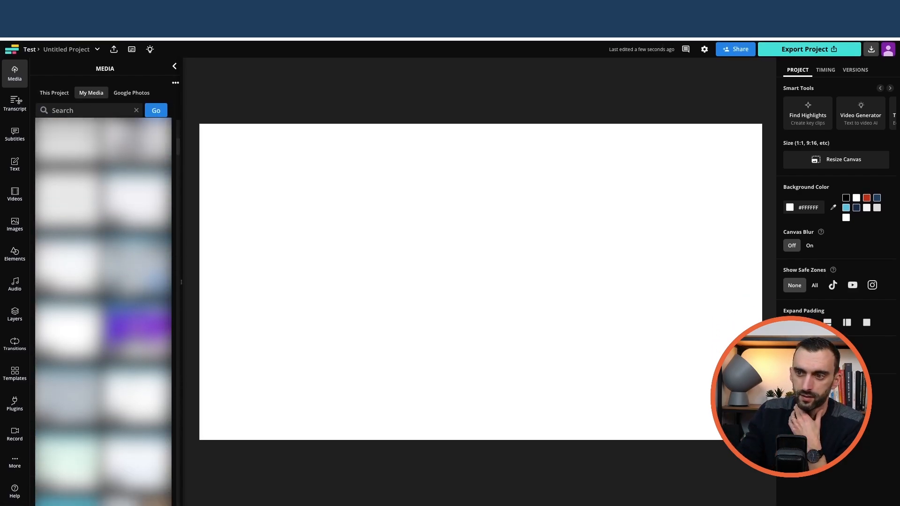
pyautogui.scroll(-5, 103, 281)
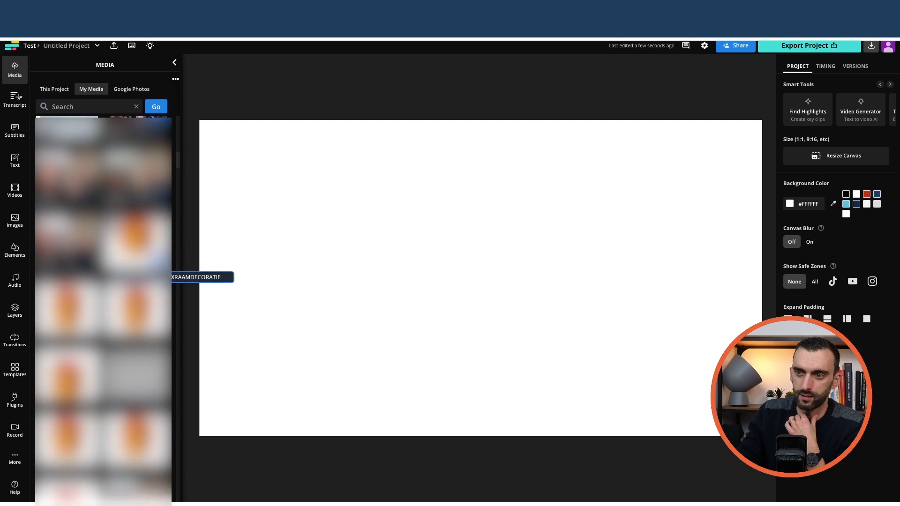
pyautogui.scroll(-5, 103, 309)
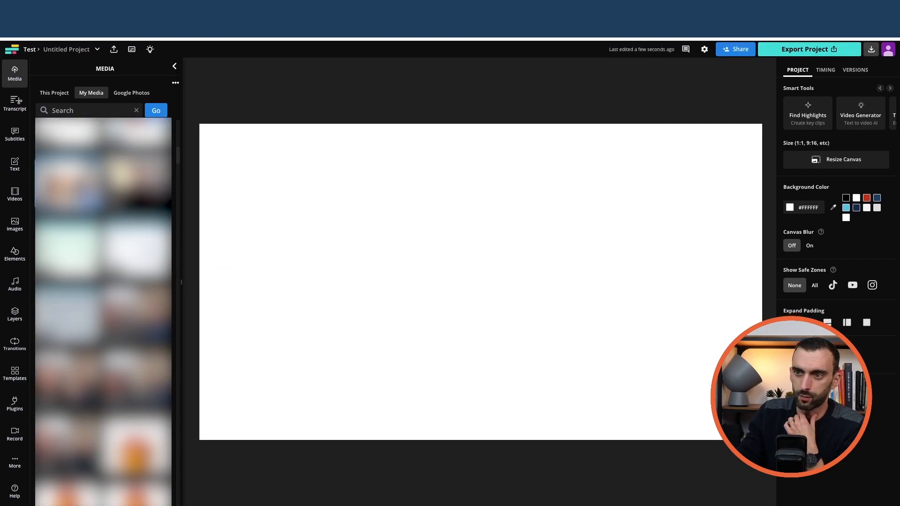
pyautogui.click(68, 184)
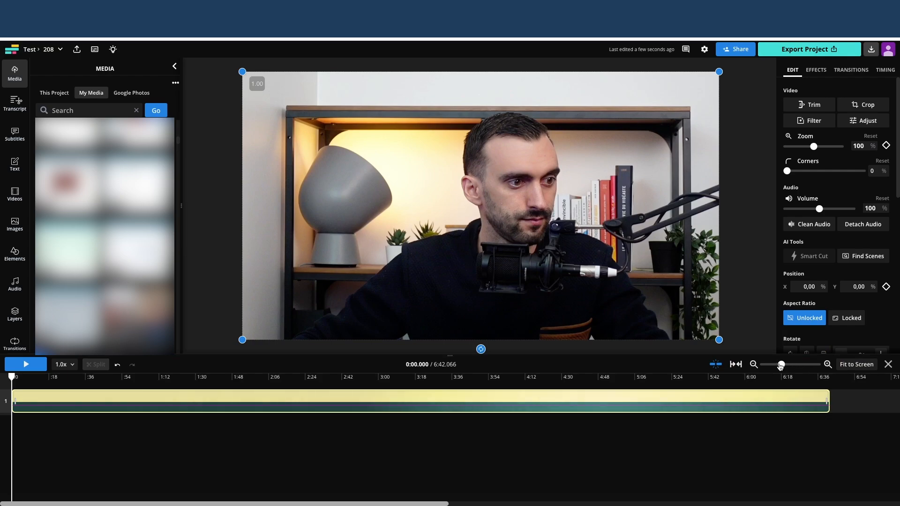
# Enlarge the timeline scale, split the video at 0:14.175 and delete the opening segment.
pyautogui.click(793, 365)
pyautogui.moveTo(794, 365); pyautogui.dragTo(799, 365)
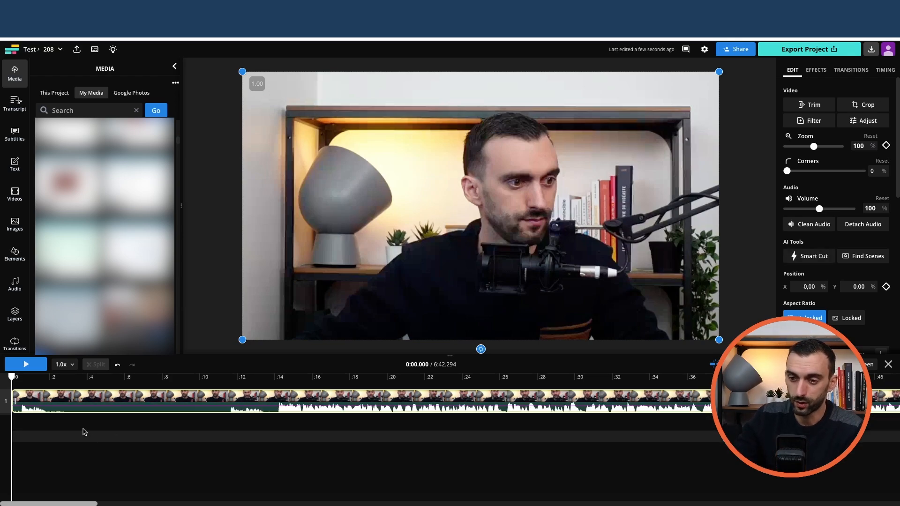
pyautogui.moveTo(12, 377); pyautogui.dragTo(276, 375)
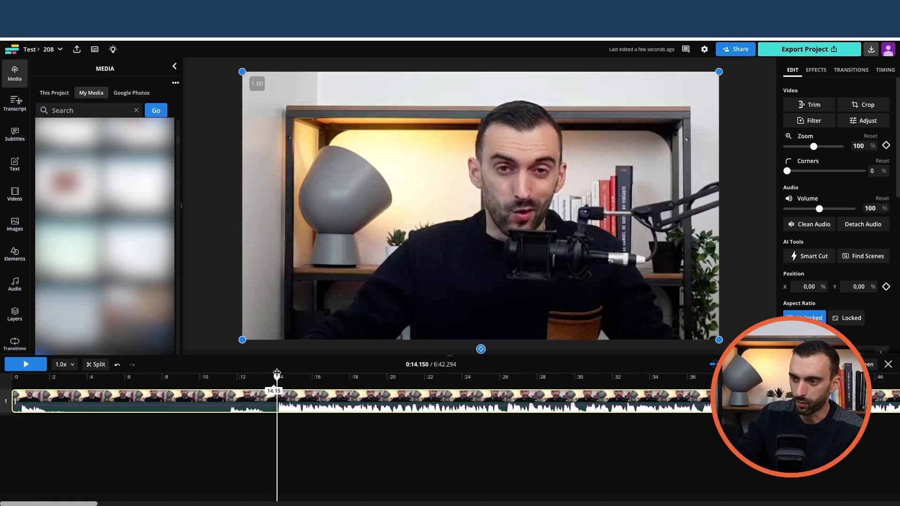
pyautogui.click(96, 364)
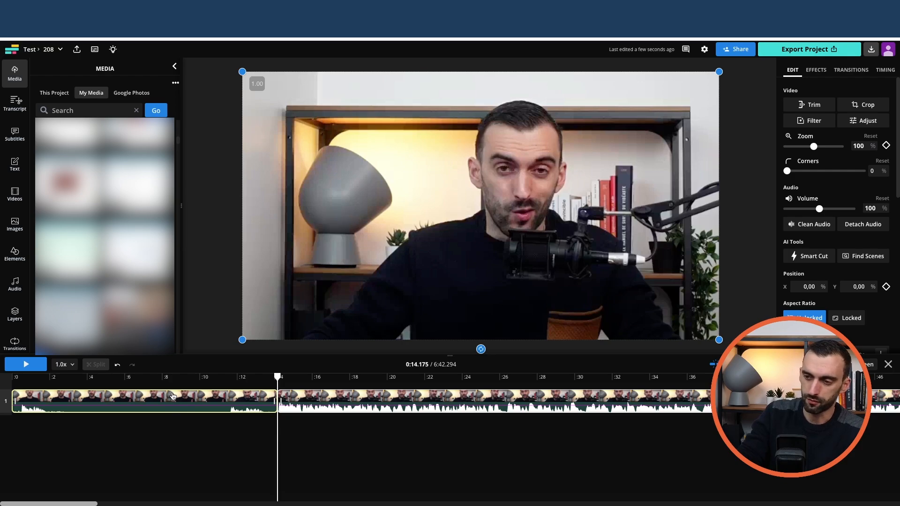
pyautogui.rightClick(172, 396)
pyautogui.click(190, 405)
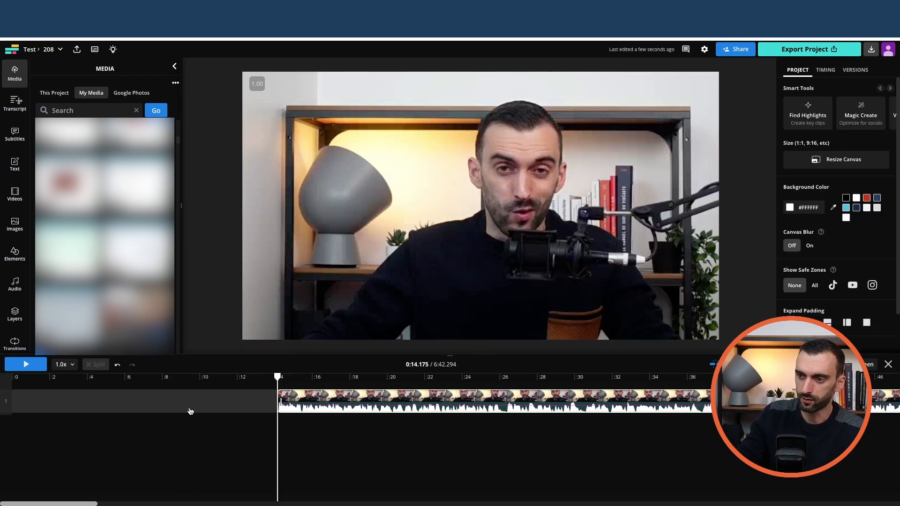
# Remove the empty gap at the start of the timeline, and undo the edits back to the uncut clip.
pyautogui.click(163, 403)
pyautogui.press('Delete')
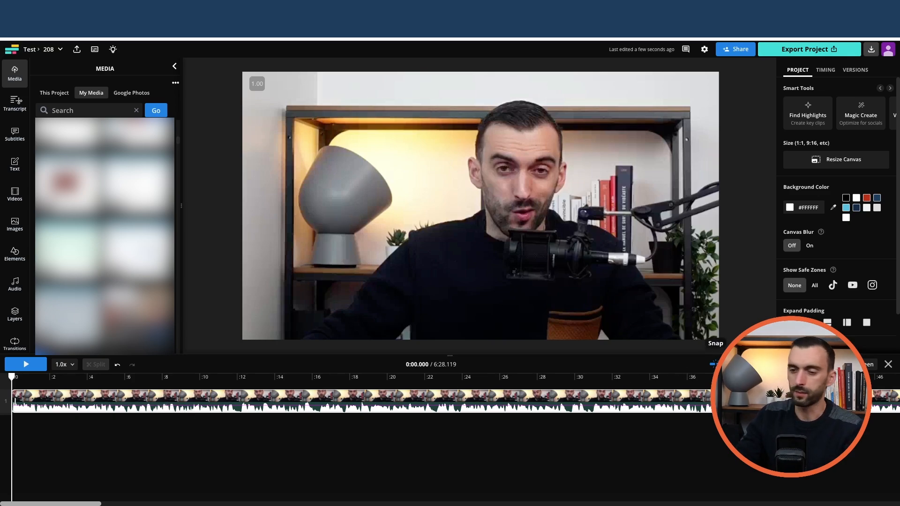
pyautogui.hotkey('ctrl', 'z')
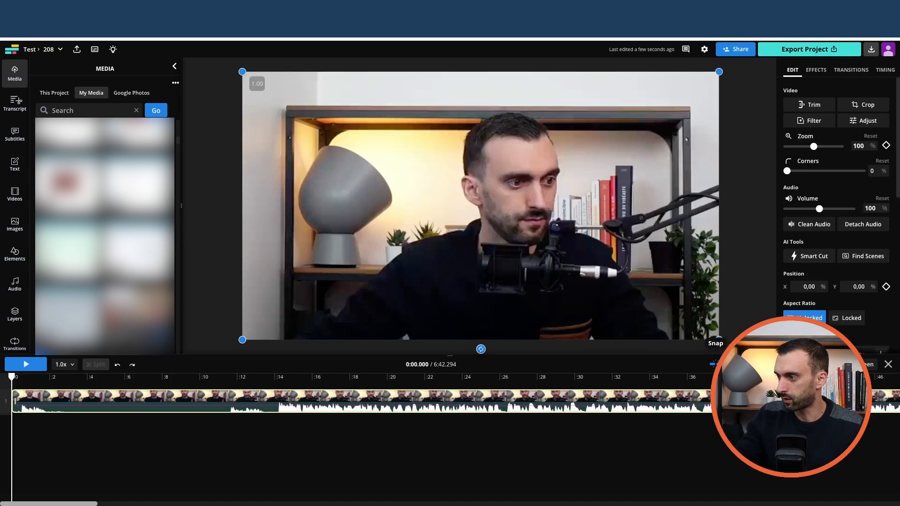
# Try splitting the clip at 0:14.15 and removing its opening segment, and undo these edits.
pyautogui.moveTo(9, 373); pyautogui.dragTo(277, 370)
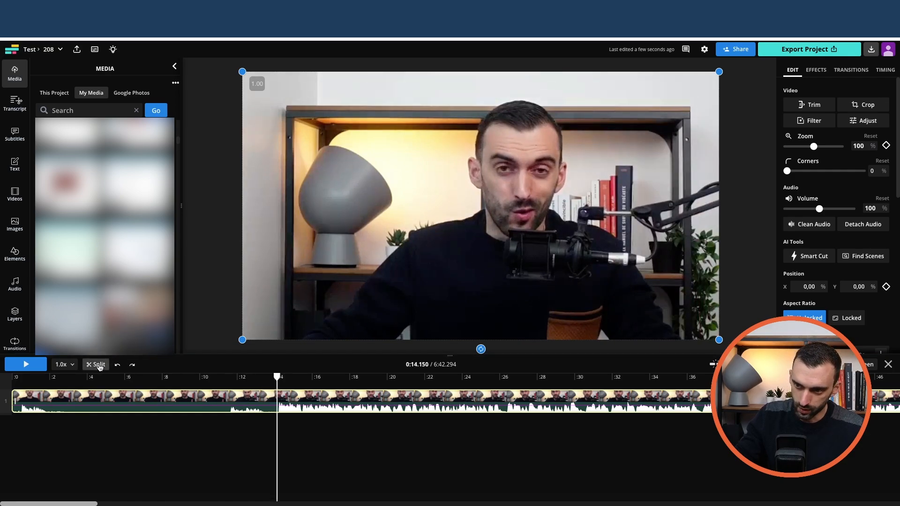
pyautogui.click(100, 365)
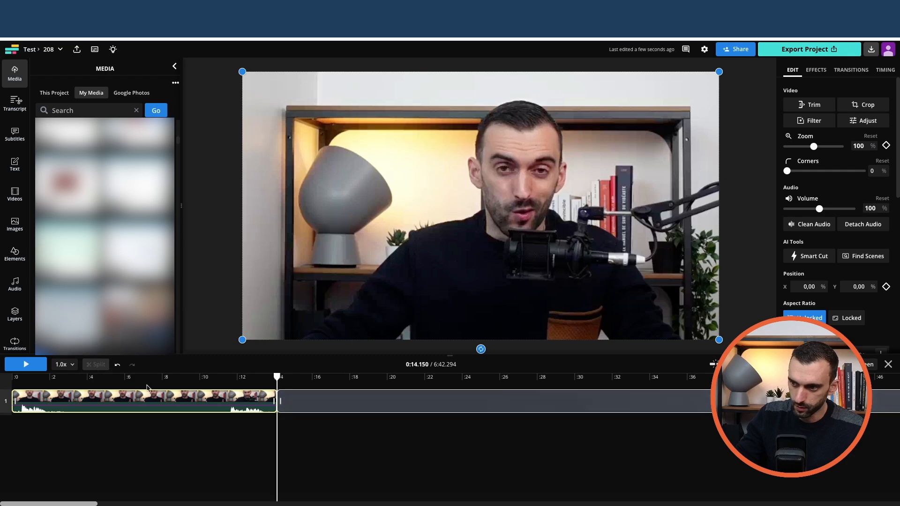
pyautogui.press('Delete')
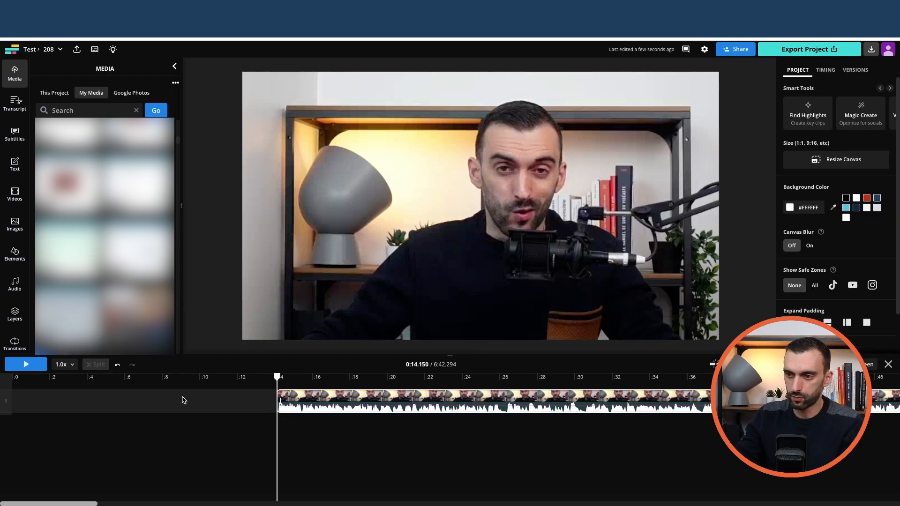
pyautogui.click(184, 400)
pyautogui.hotkey('ctrl', 'z')
pyautogui.hotkey('ctrl', 'z')
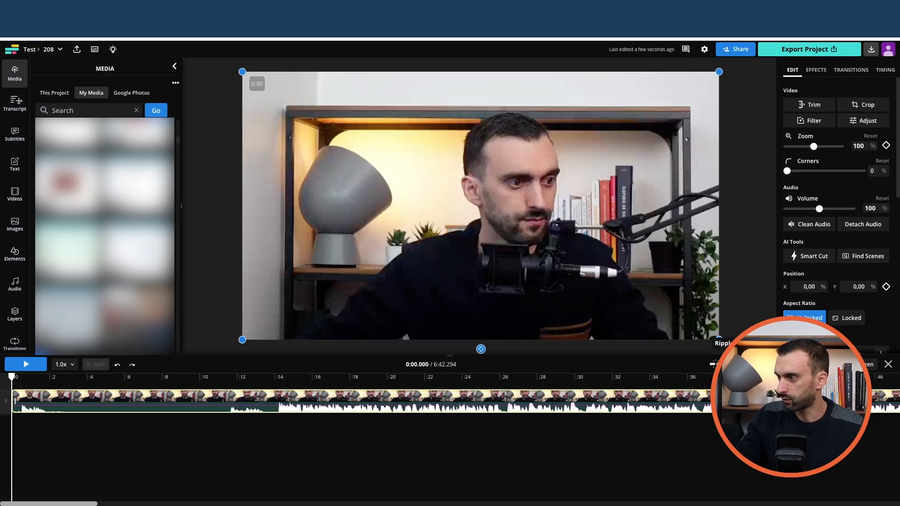
# Cut the unwanted opening off the clip by splitting it at 0:14.15 and deleting the first part.
pyautogui.moveTo(13, 377); pyautogui.dragTo(276, 377)
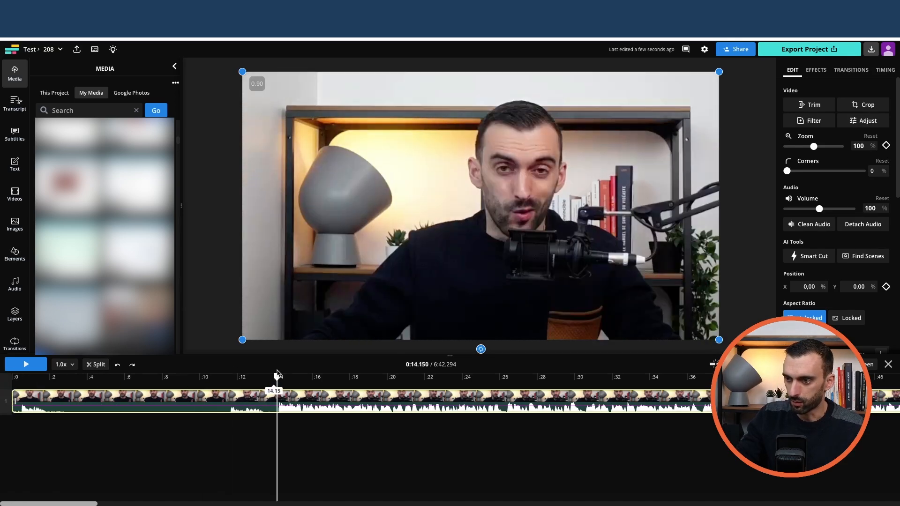
pyautogui.click(96, 364)
pyautogui.press('Delete')
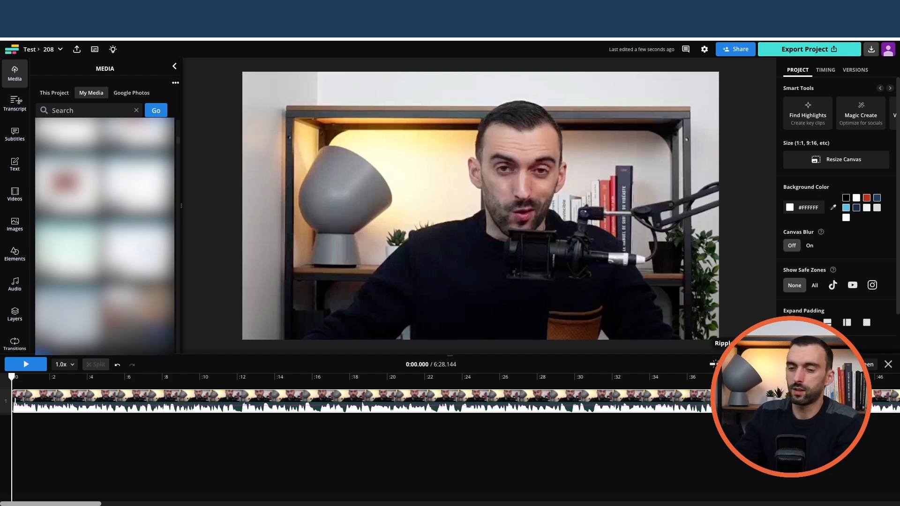
# Try a 3.0x preview playback speed and settle on 2.0x.
pyautogui.click(70, 364)
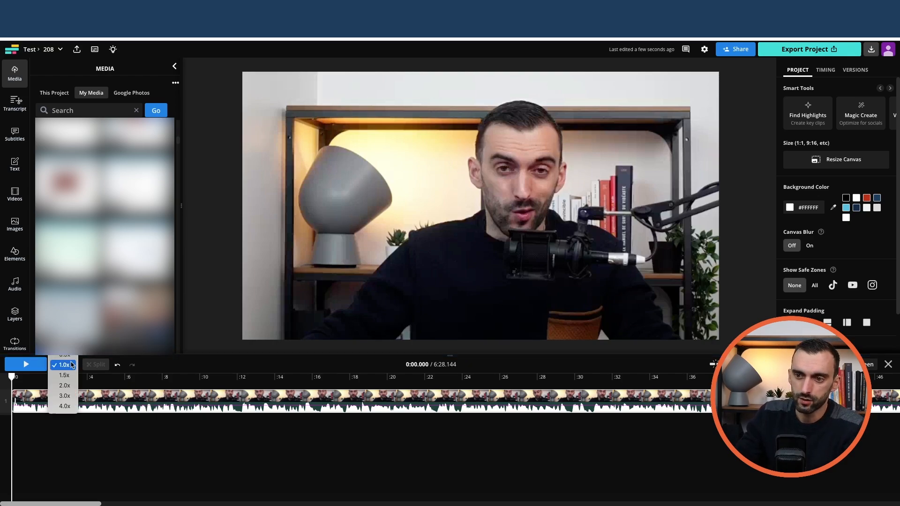
pyautogui.click(64, 395)
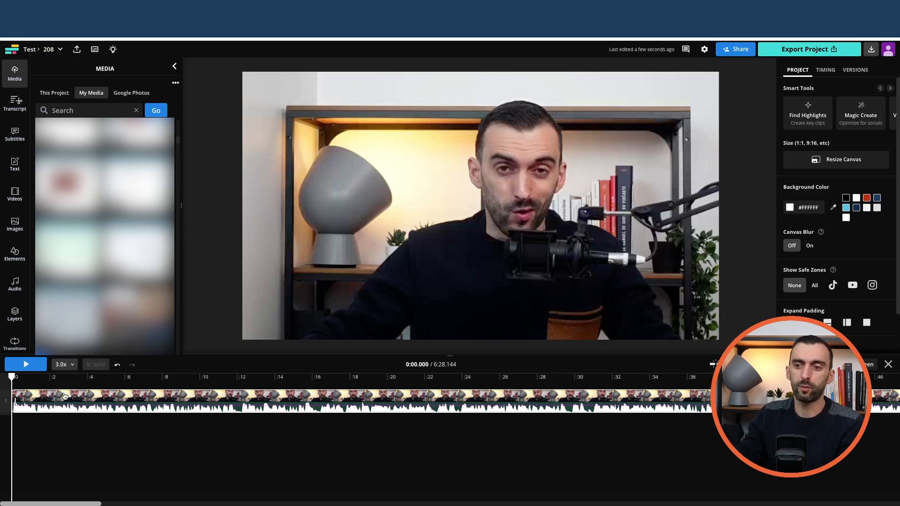
pyautogui.click(66, 365)
pyautogui.click(69, 358)
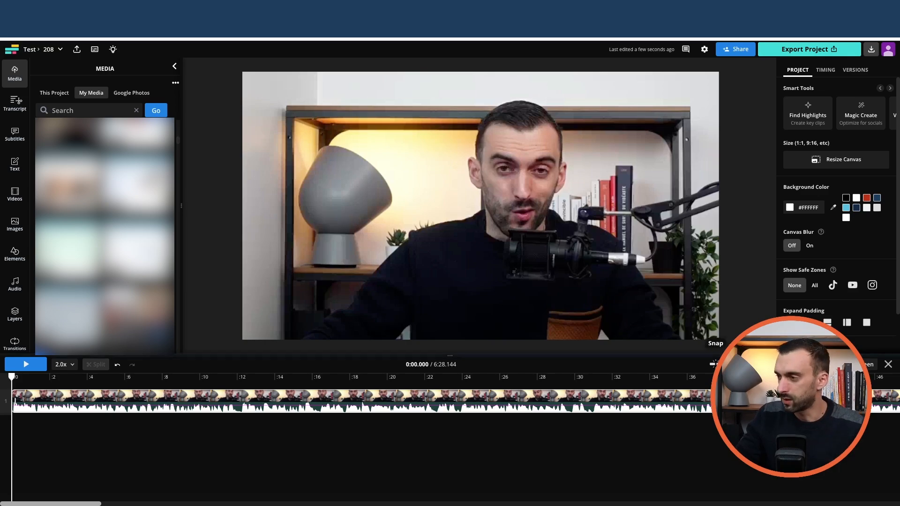
# Generate automatic subtitles for the video with French - Français as the original language and no translation.
pyautogui.click(18, 143)
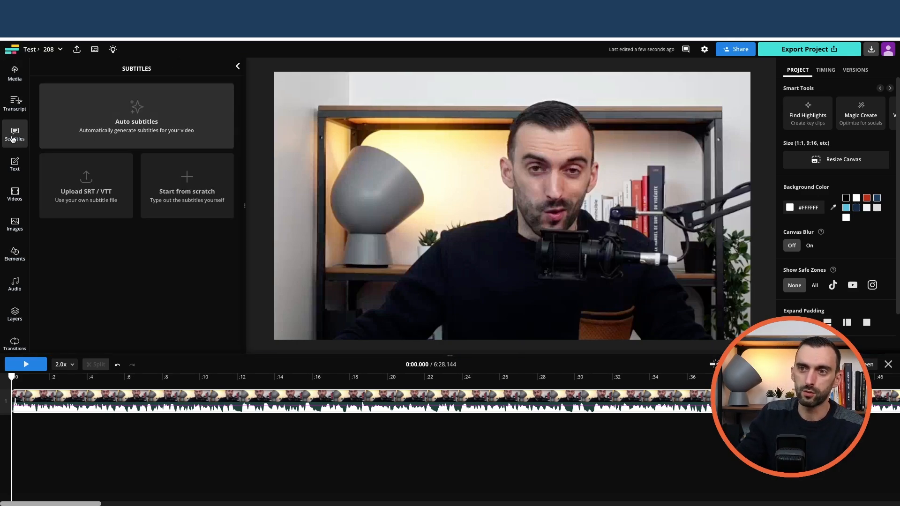
pyautogui.click(133, 123)
pyautogui.click(90, 114)
pyautogui.click(89, 114)
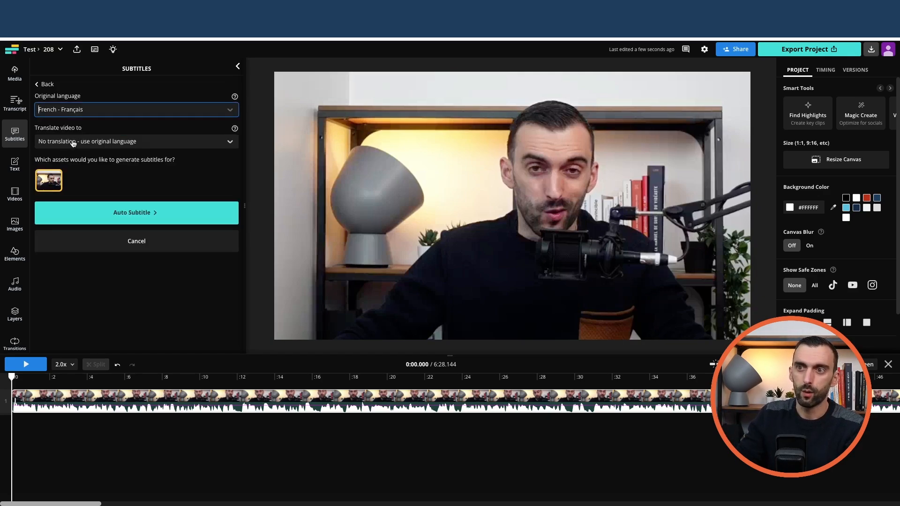
pyautogui.click(133, 213)
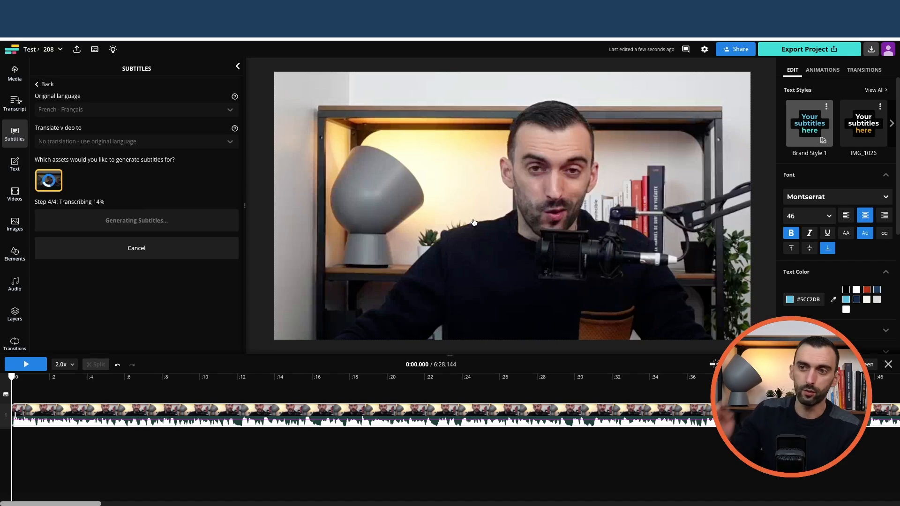
# Search the stock videos for "guitare" and place the acoustic guitar clip over the talking-head video.
pyautogui.click(17, 200)
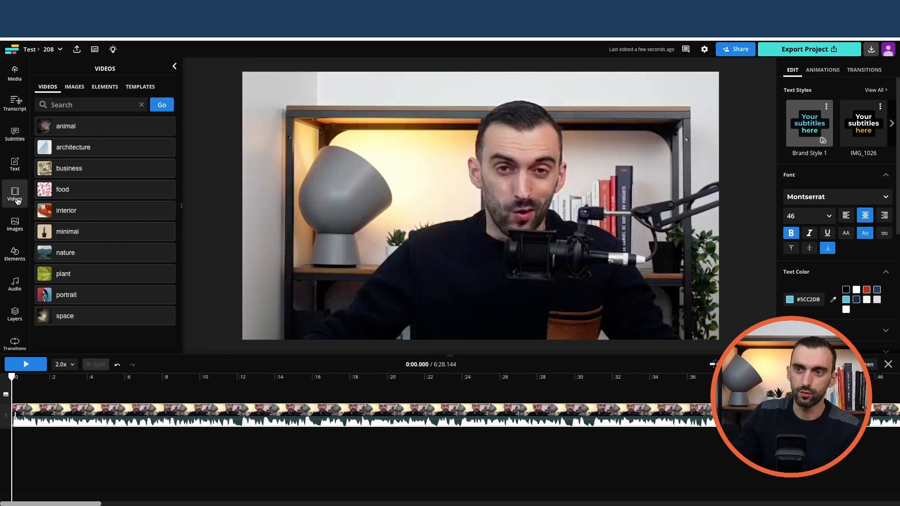
pyautogui.click(71, 107)
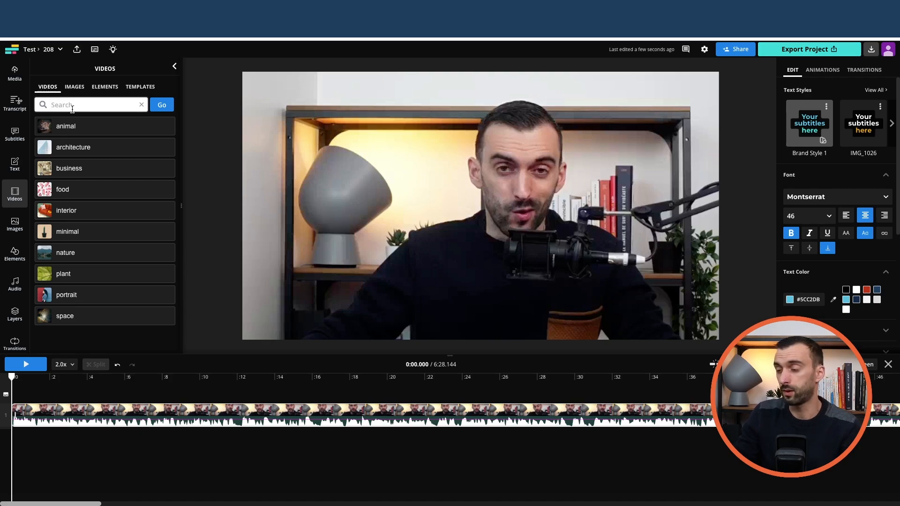
pyautogui.write('guitare')
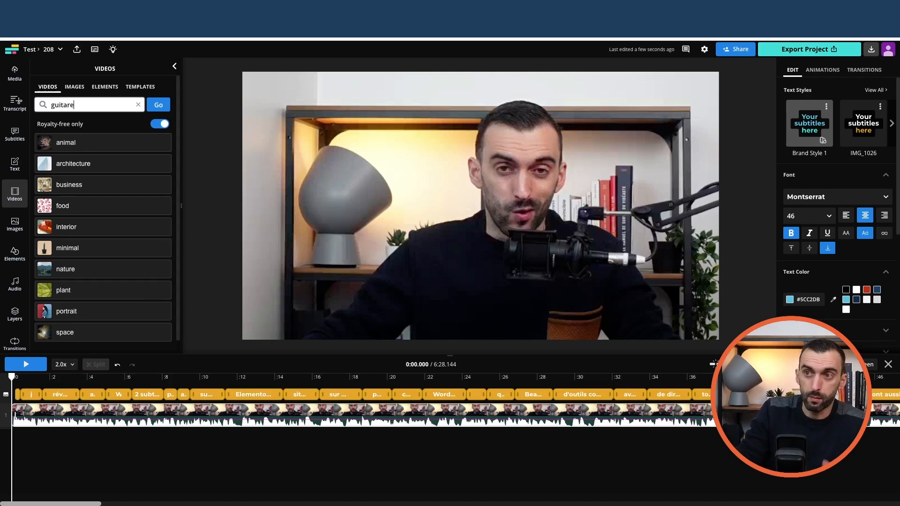
pyautogui.press('Return')
pyautogui.click(127, 160)
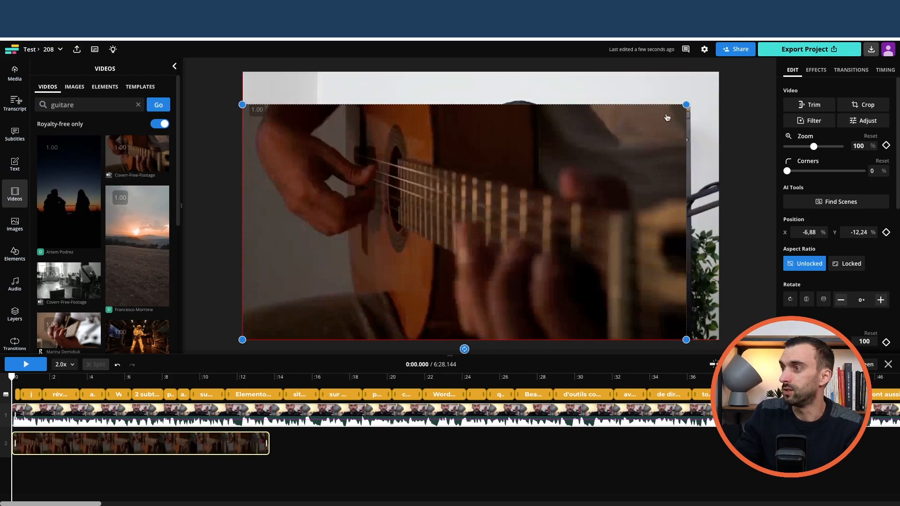
pyautogui.moveTo(496, 201); pyautogui.dragTo(586, 143)
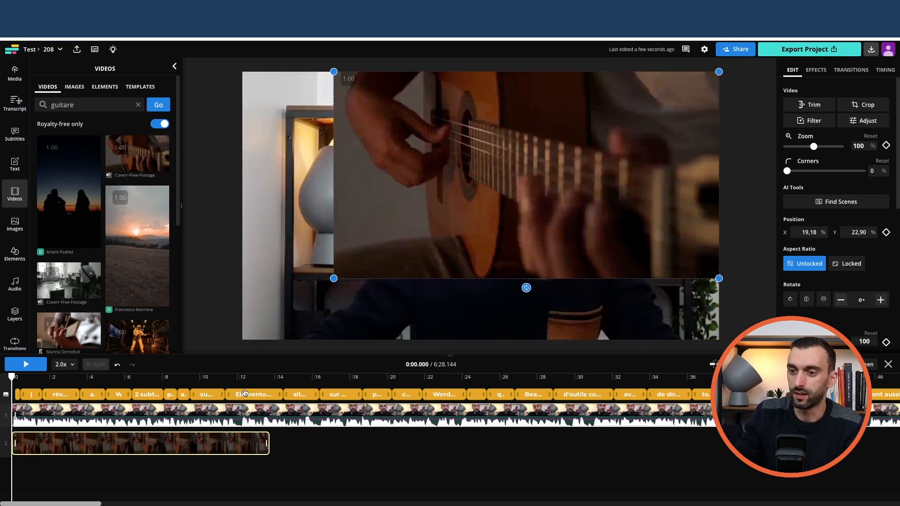
# Move the guitar clip to start at 0:05.275 on the timeline and shorten it to about 7 seconds.
pyautogui.moveTo(185, 445); pyautogui.dragTo(283, 445)
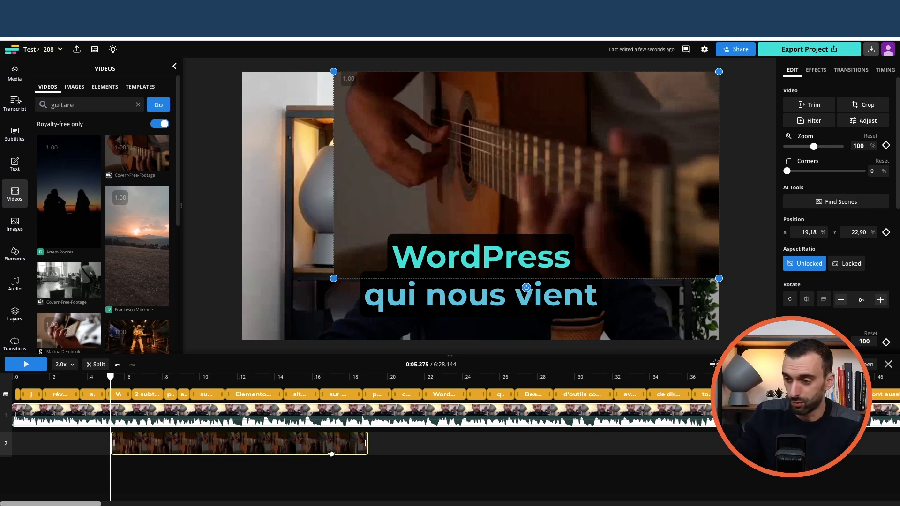
pyautogui.moveTo(365, 445); pyautogui.dragTo(280, 445)
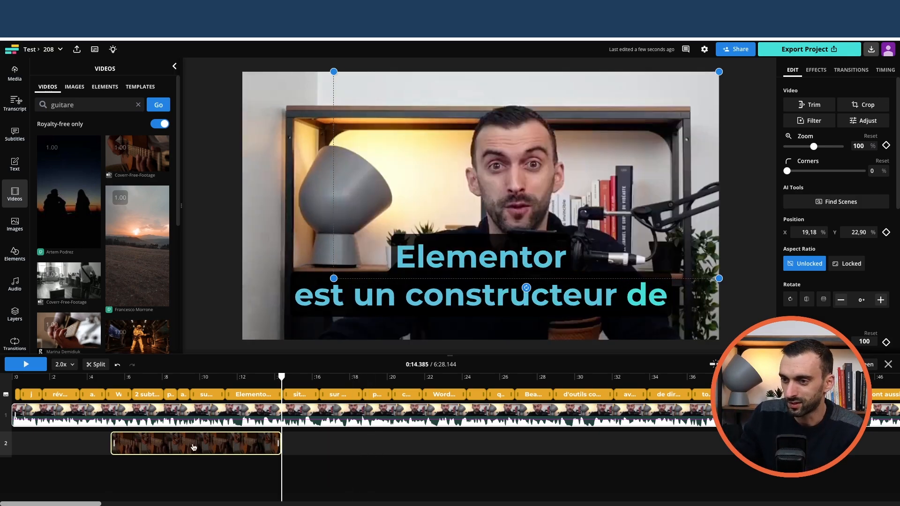
pyautogui.moveTo(113, 443); pyautogui.dragTo(149, 439)
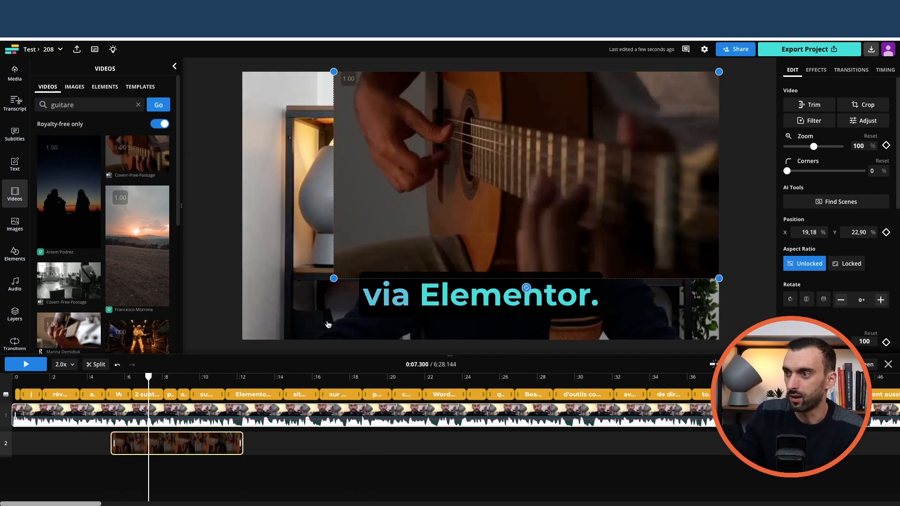
# Shrink the guitar overlay to under half the frame width and place it beside the speaker's head, over the lamp.
pyautogui.moveTo(448, 192); pyautogui.dragTo(392, 201)
pyautogui.moveTo(646, 88); pyautogui.dragTo(462, 165)
pyautogui.moveTo(385, 211); pyautogui.dragTo(384, 141)
pyautogui.click(426, 471)
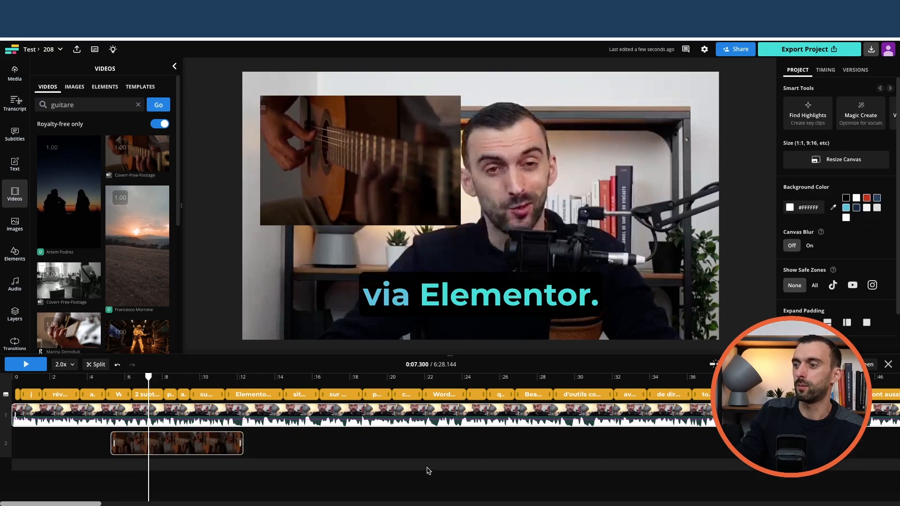
pyautogui.moveTo(148, 376); pyautogui.dragTo(116, 377)
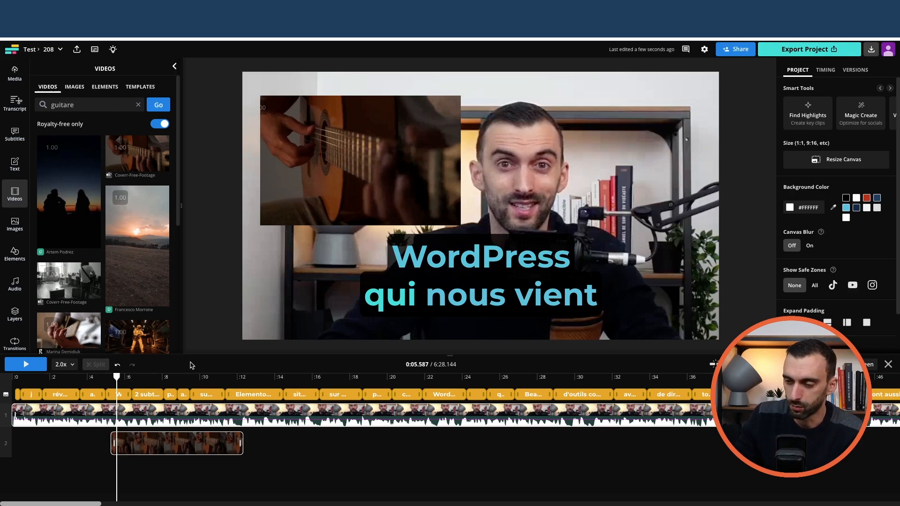
# Review the generated French subtitle lines to check the accuracy of the transcription.
pyautogui.click(15, 133)
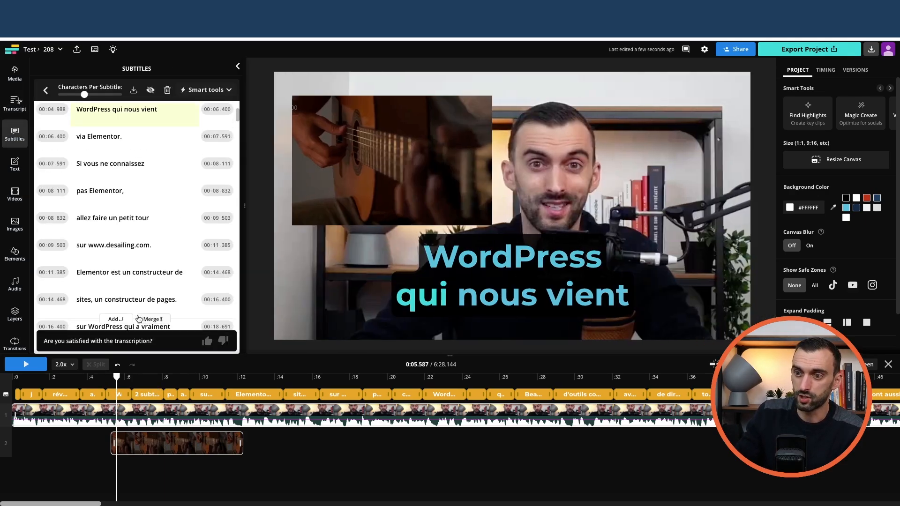
pyautogui.scroll(3, 111, 150)
pyautogui.scroll(-1, 122, 140)
pyautogui.scroll(1, 141, 157)
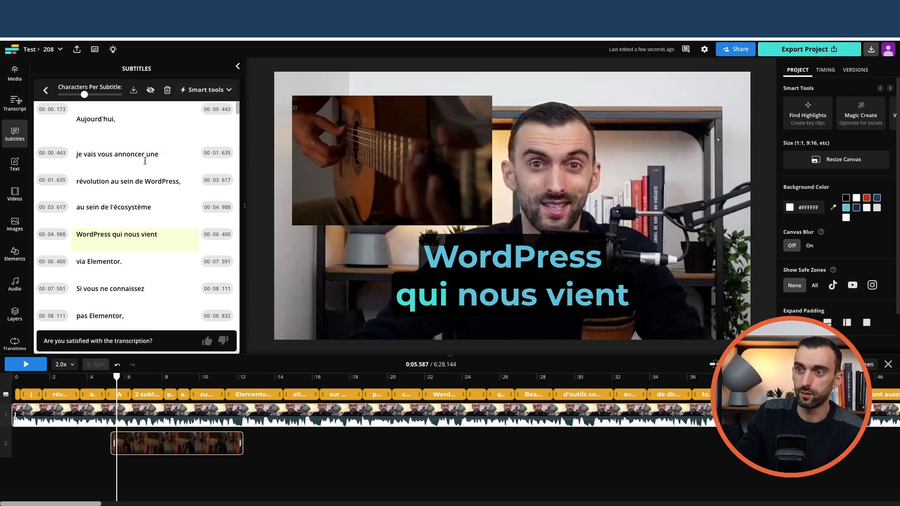
pyautogui.scroll(-5, 140, 172)
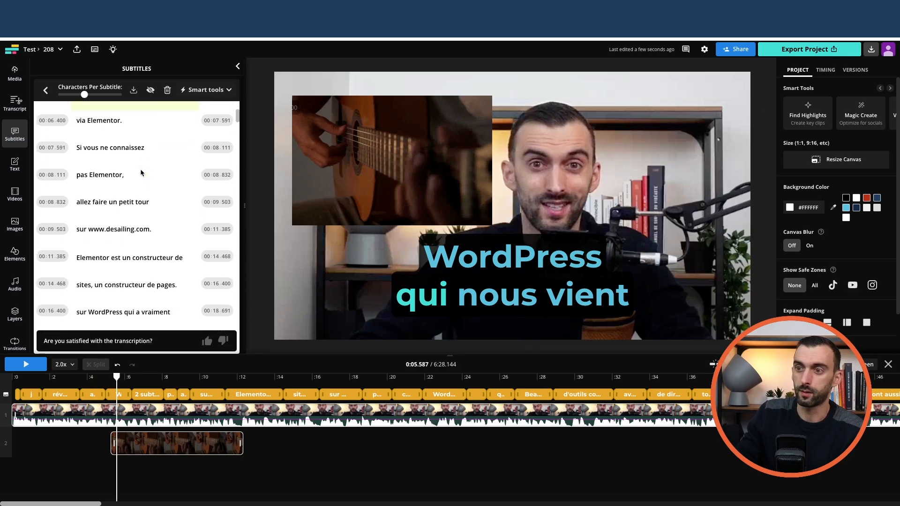
pyautogui.scroll(-5, 141, 172)
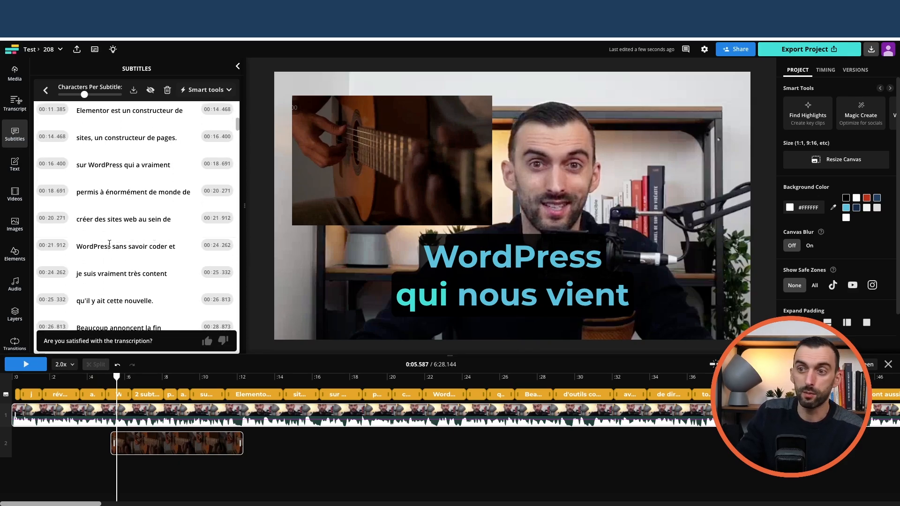
# Set the subtitle font size to 25, previewing it at 0:19.475.
pyautogui.click(115, 247)
pyautogui.moveTo(422, 378); pyautogui.dragTo(375, 385)
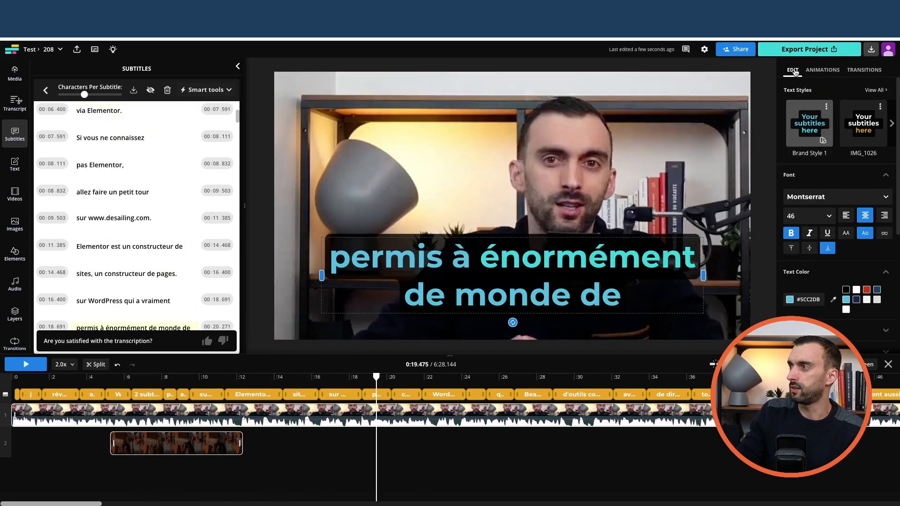
pyautogui.click(807, 216)
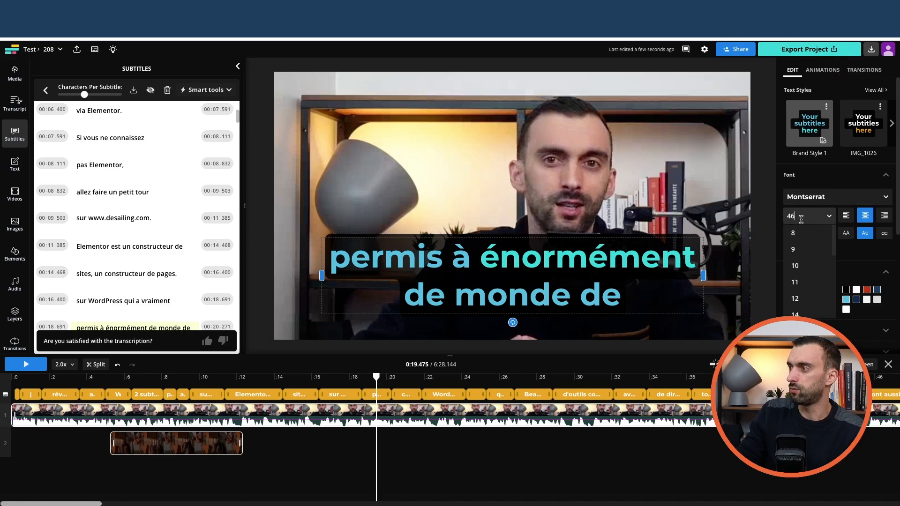
pyautogui.press('BackSpace')
pyautogui.press('BackSpace')
pyautogui.write('25')
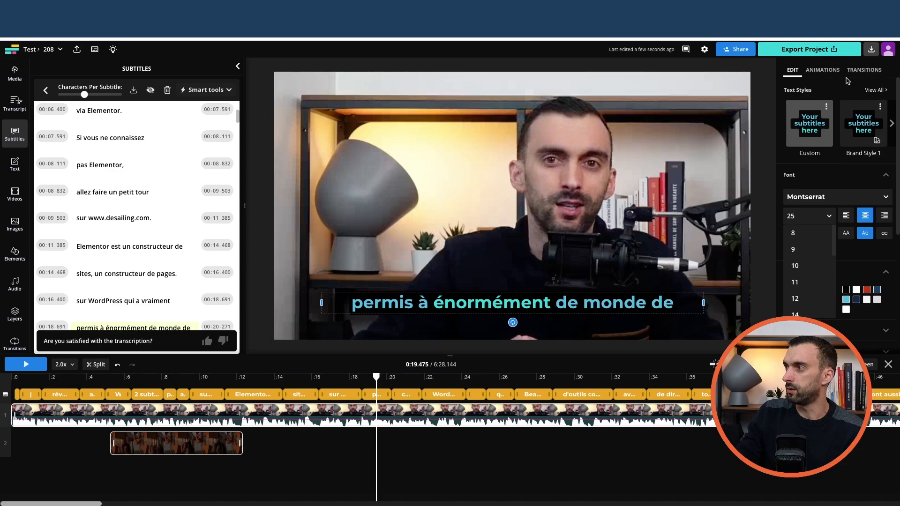
# Try the Pop Art, IMG_1026 and Default subtitle styles, and return to the Custom style.
pyautogui.click(874, 89)
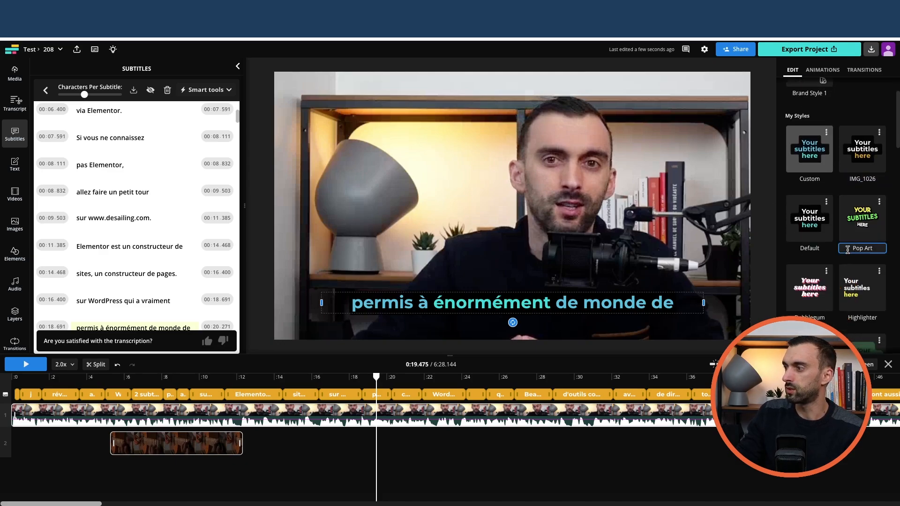
pyautogui.click(859, 238)
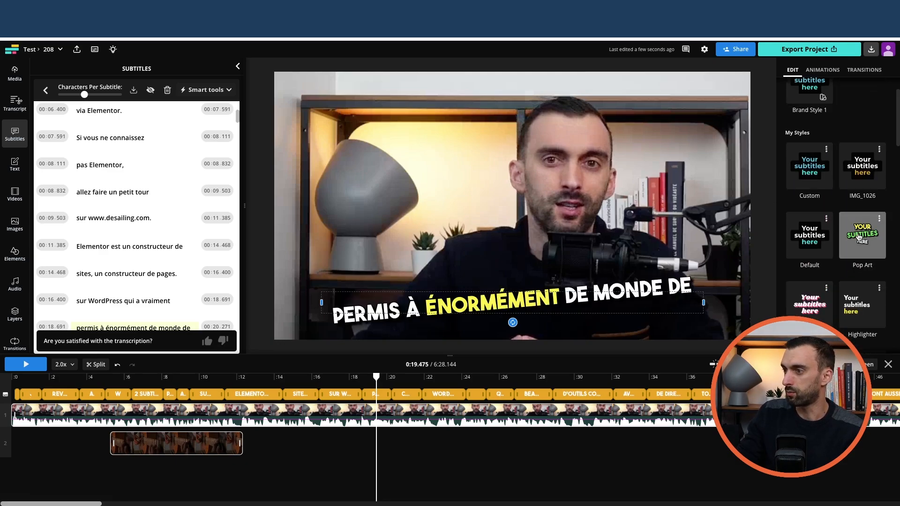
pyautogui.click(862, 181)
pyautogui.click(809, 172)
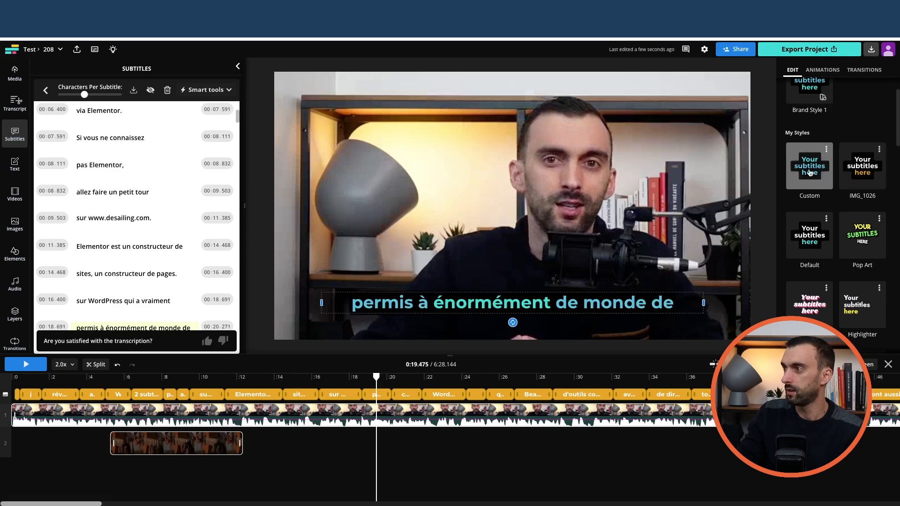
pyautogui.click(809, 234)
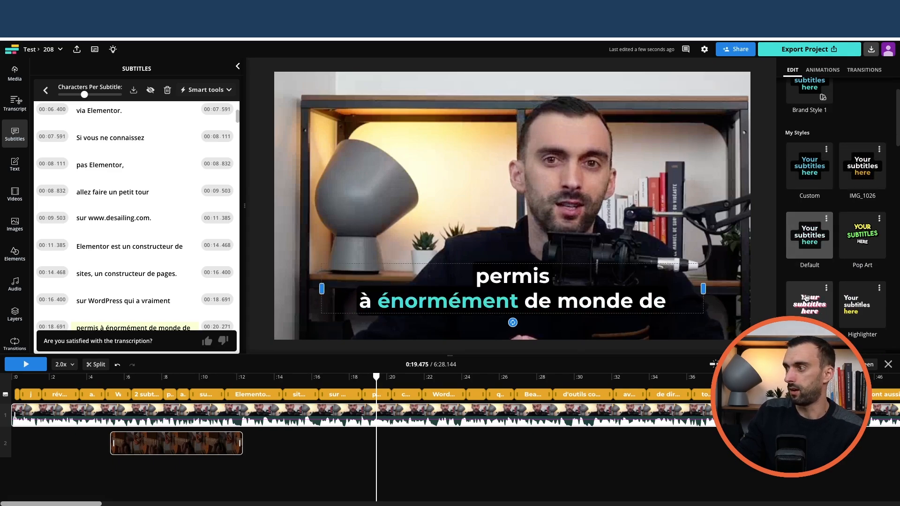
pyautogui.click(809, 168)
pyautogui.scroll(2, 839, 164)
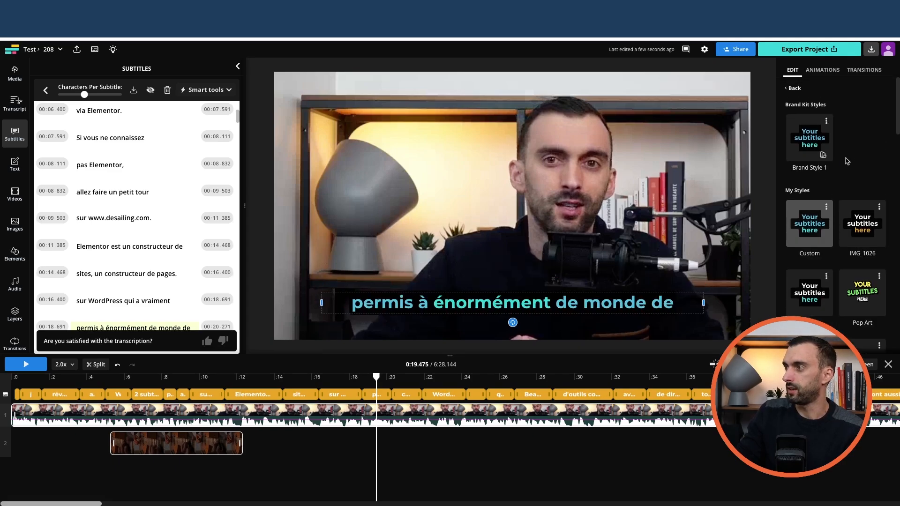
pyautogui.click(793, 88)
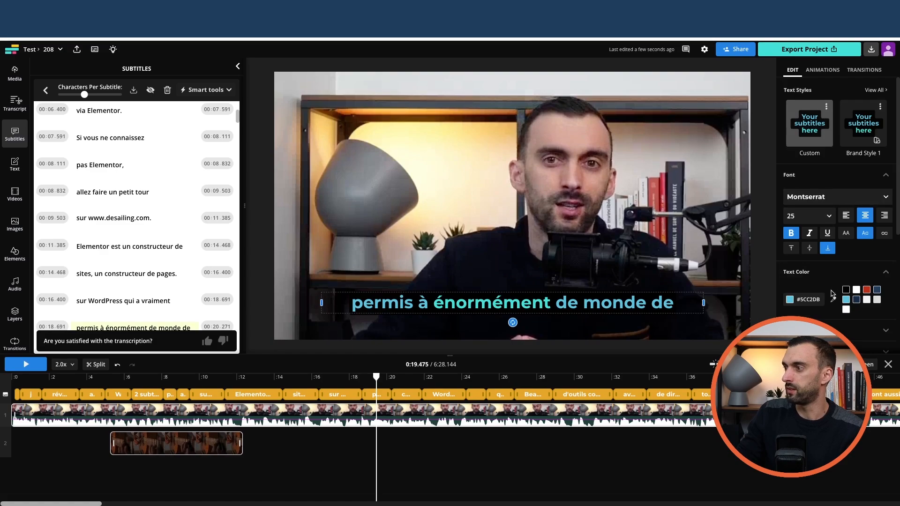
# Set the subtitle text color to white #FFFFFF and look over the text outline and drop shadow options.
pyautogui.scroll(-1, 818, 277)
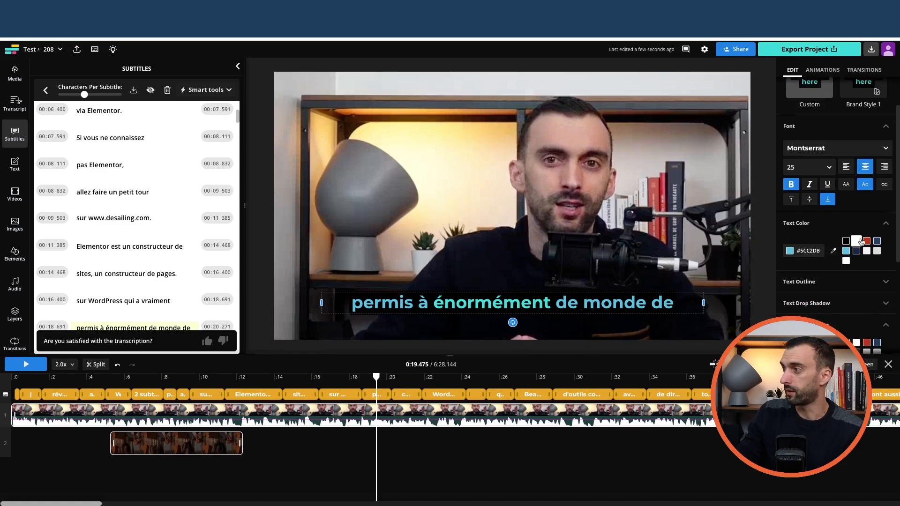
pyautogui.click(857, 251)
pyautogui.click(866, 251)
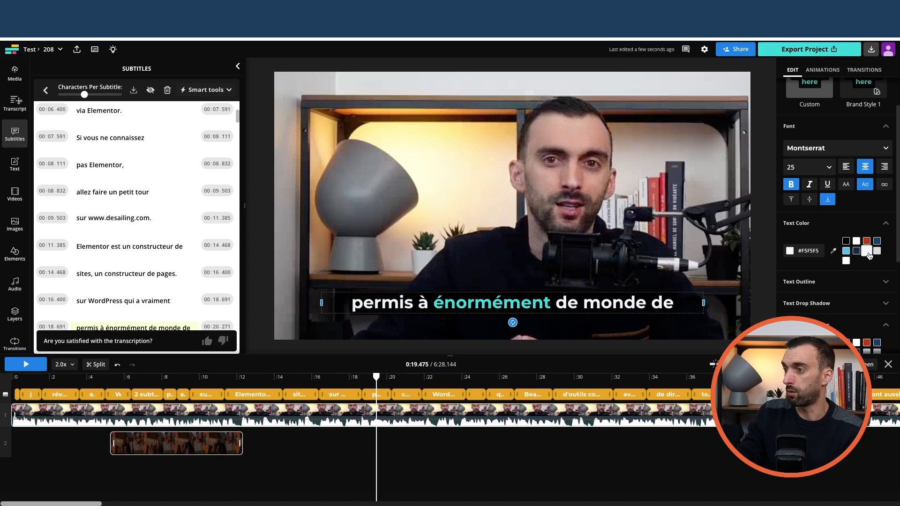
pyautogui.scroll(-2, 841, 230)
pyautogui.click(848, 181)
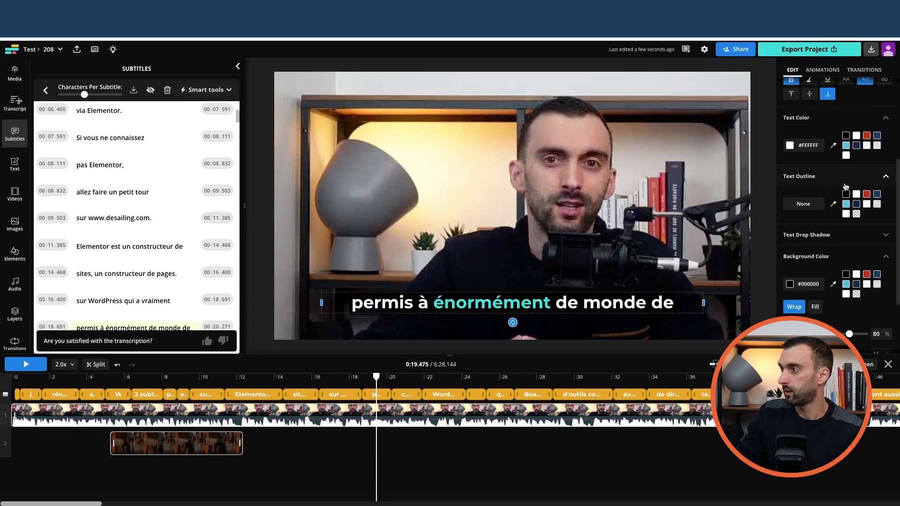
pyautogui.click(832, 235)
pyautogui.scroll(1, 815, 165)
pyautogui.scroll(1, 815, 165)
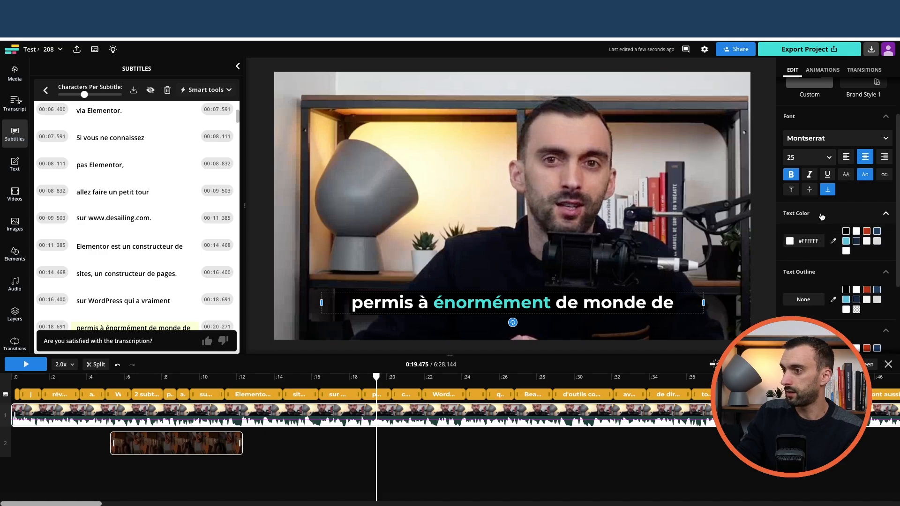
pyautogui.scroll(1, 848, 271)
# Try several active text colors for the subtitles' Color animation and settle on light blue #5CC2DB.
pyautogui.click(823, 69)
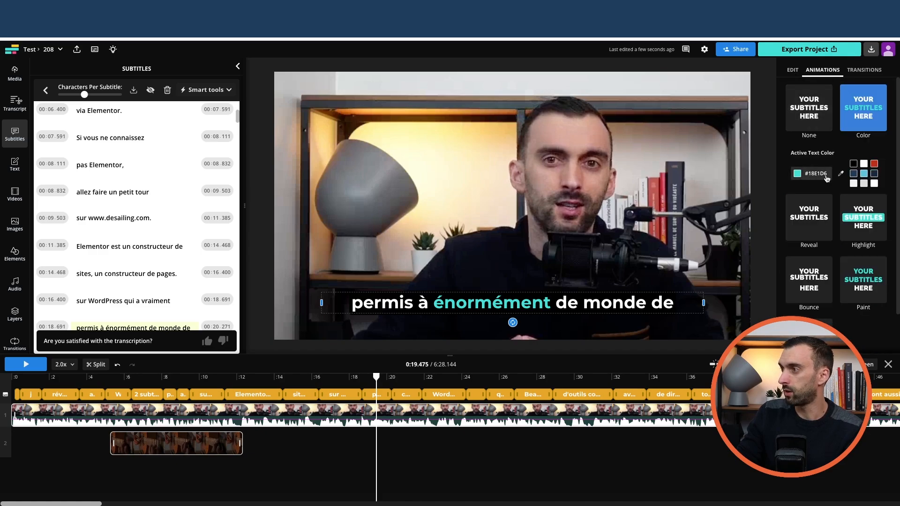
pyautogui.click(875, 174)
pyautogui.click(874, 163)
pyautogui.click(863, 173)
pyautogui.click(853, 174)
pyautogui.click(861, 174)
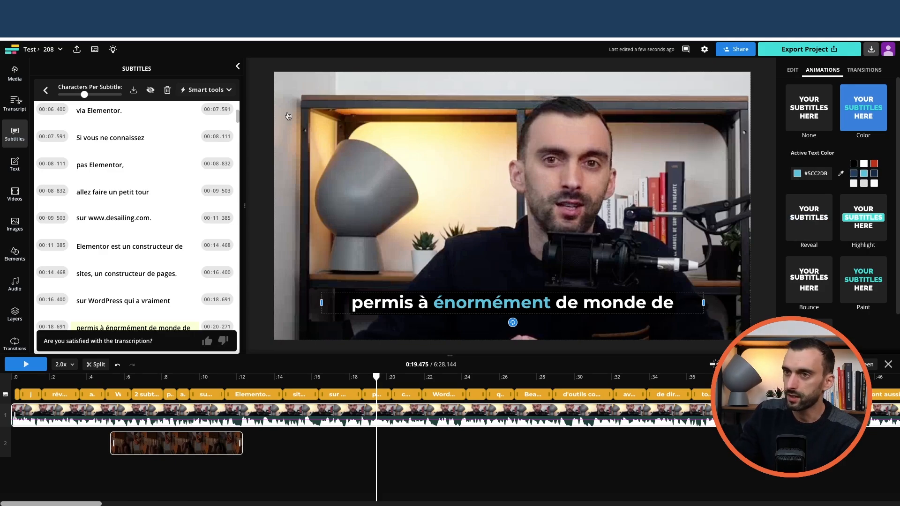
# Return to the Test folder and duplicate the 208.mp4 project.
pyautogui.click(32, 51)
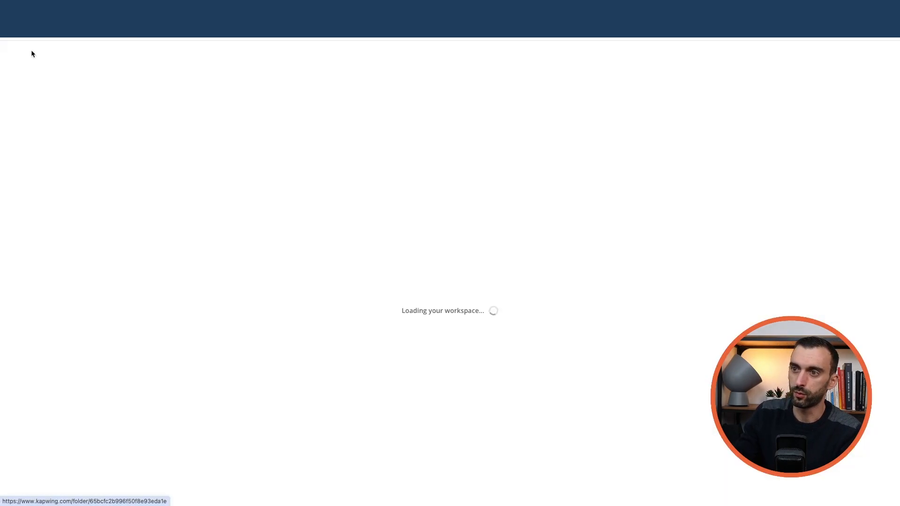
pyautogui.click(232, 175)
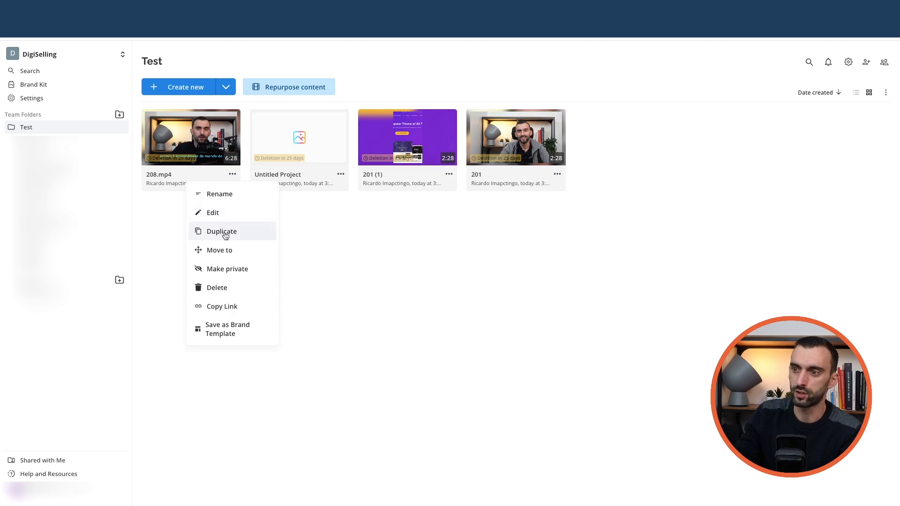
pyautogui.click(232, 175)
pyautogui.click(232, 175)
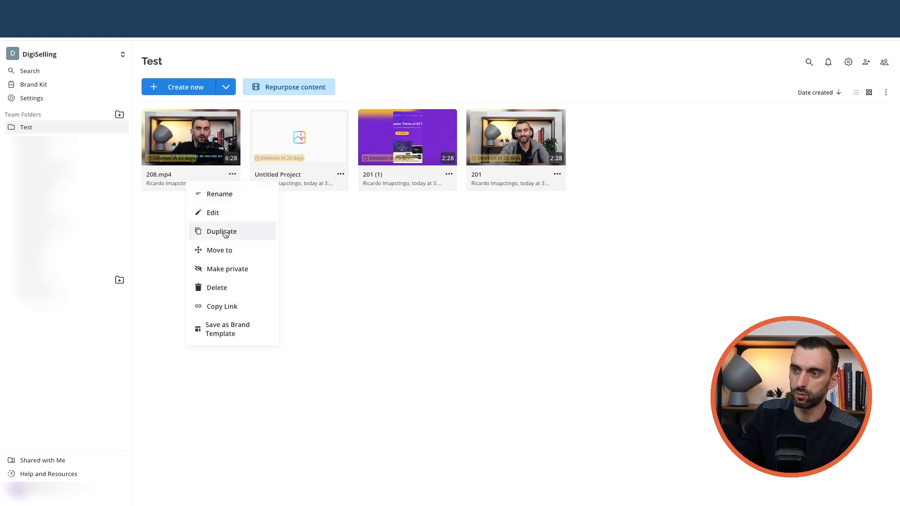
pyautogui.click(221, 231)
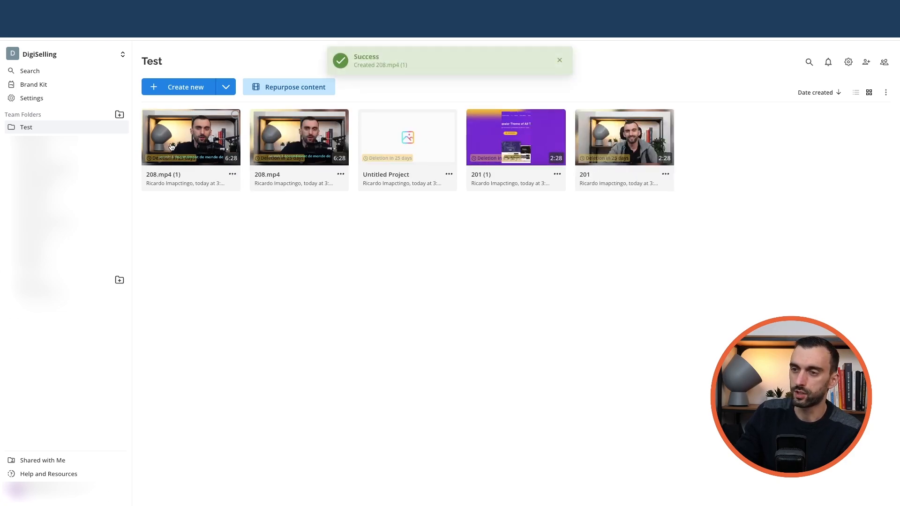
# Open the 208.mp4 (1) copy and choose TikTok (1080x1920 - 9:16) as the new canvas size.
pyautogui.click(180, 142)
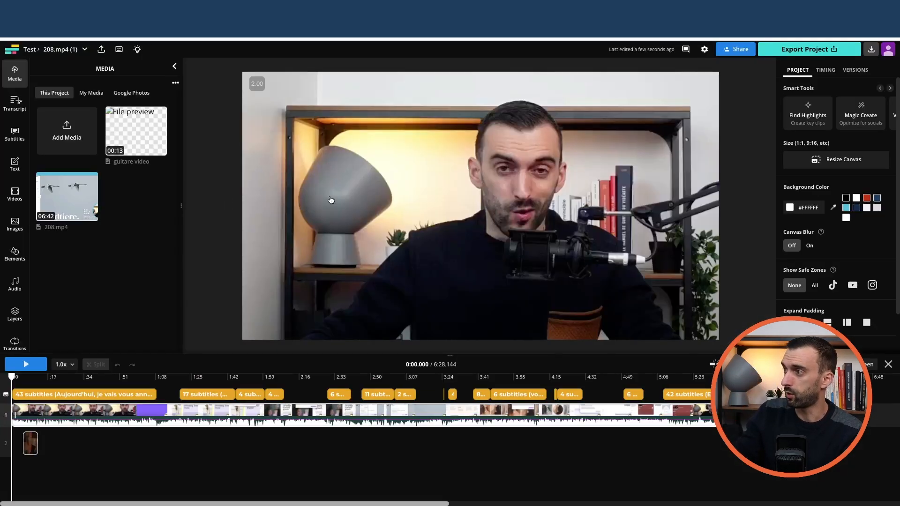
pyautogui.click(833, 163)
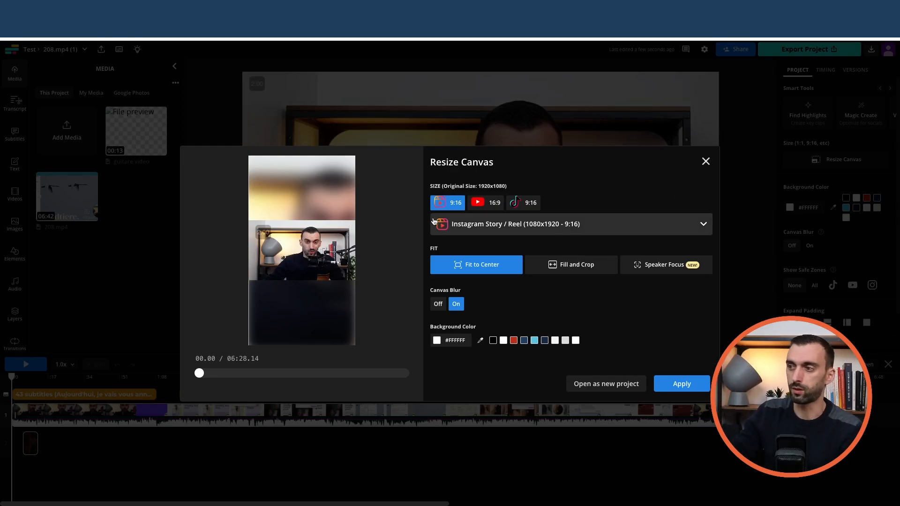
pyautogui.click(513, 229)
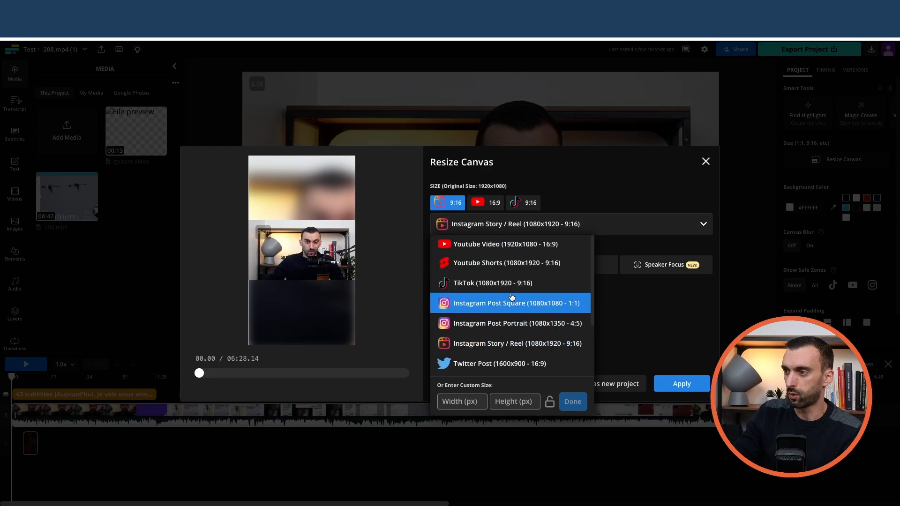
pyautogui.scroll(-1, 528, 341)
pyautogui.scroll(1, 532, 318)
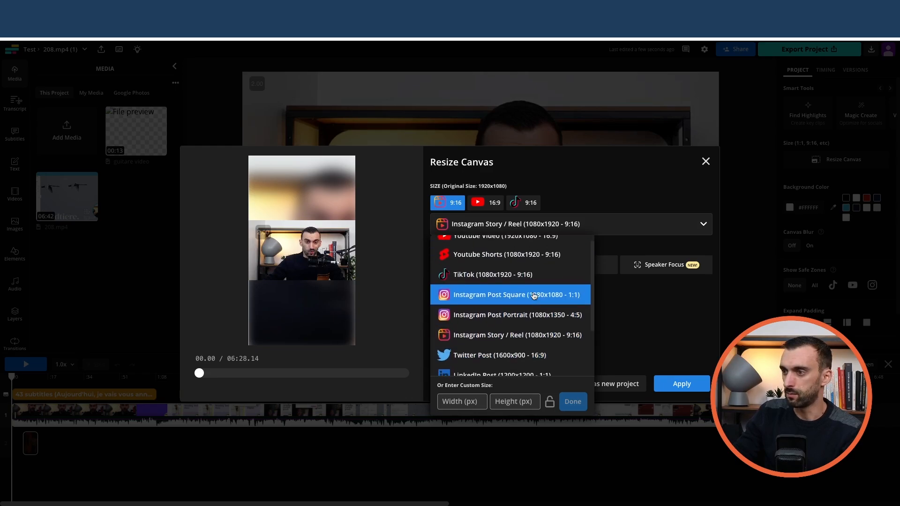
pyautogui.click(519, 275)
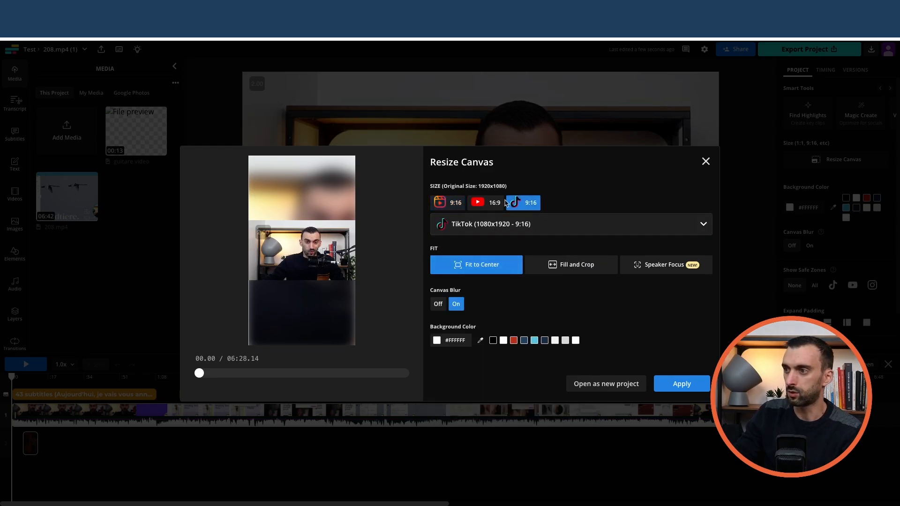
# Preview the Fill and Crop and Fit to Center options, and apply the canvas resize with Speaker Focus for 1 speaker.
pyautogui.click(573, 269)
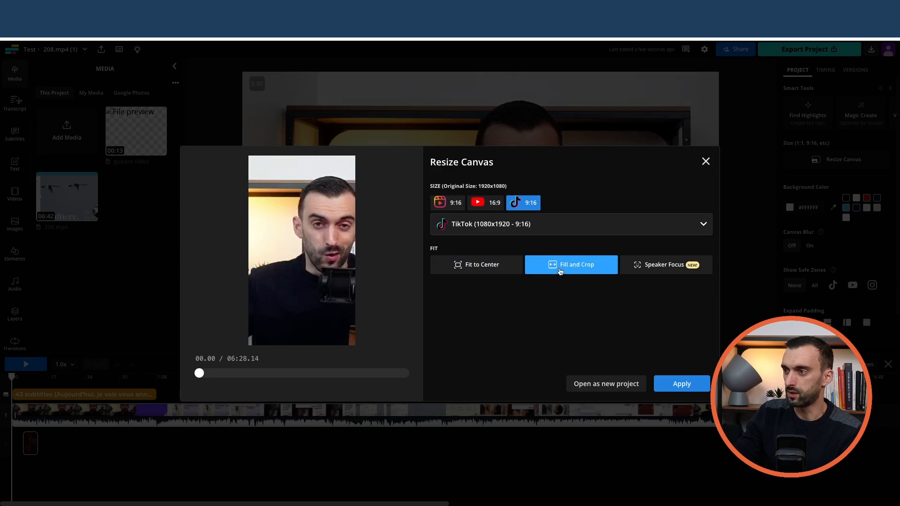
pyautogui.click(490, 265)
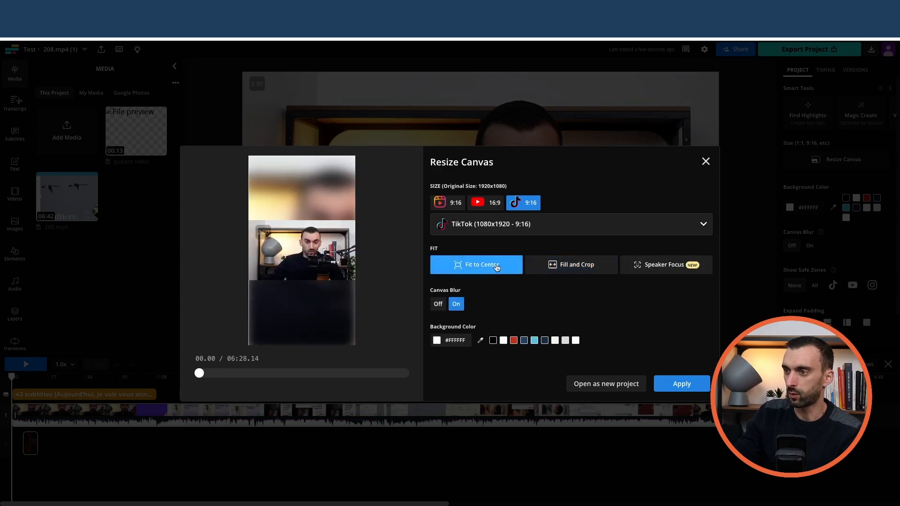
pyautogui.click(580, 266)
pyautogui.click(652, 267)
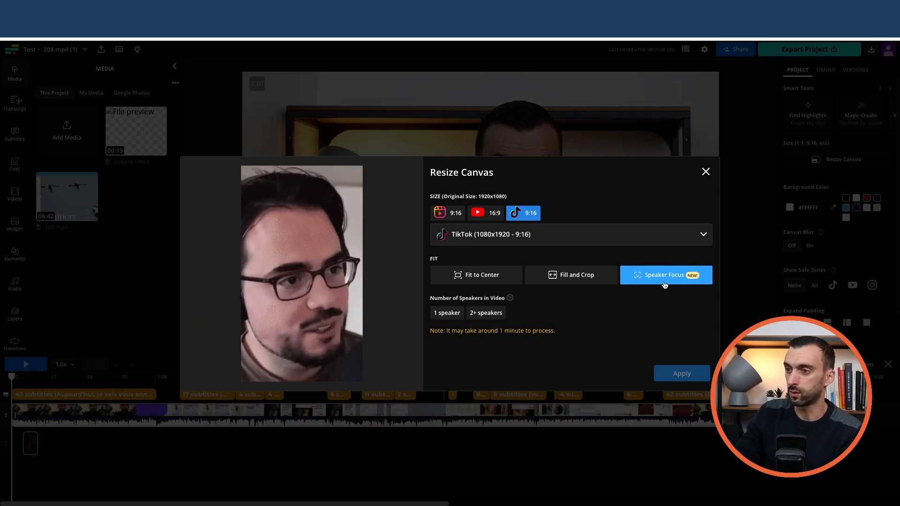
pyautogui.click(448, 313)
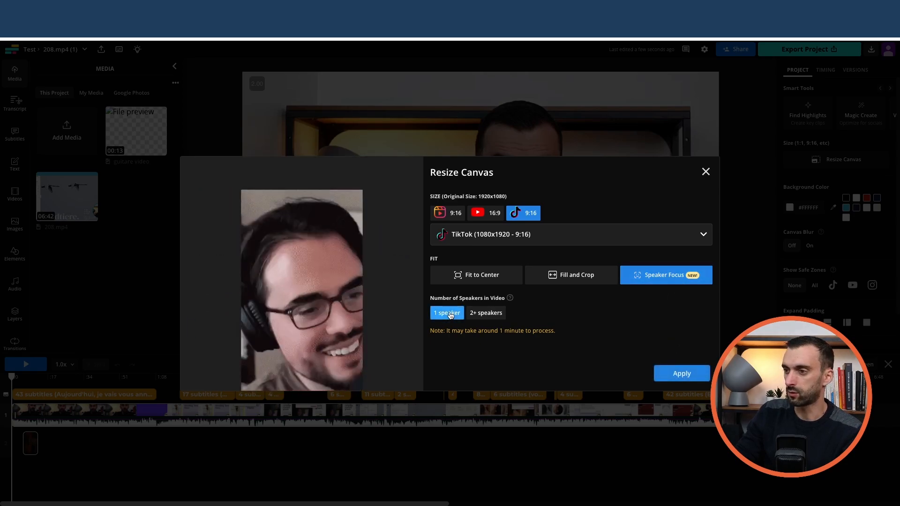
pyautogui.click(681, 373)
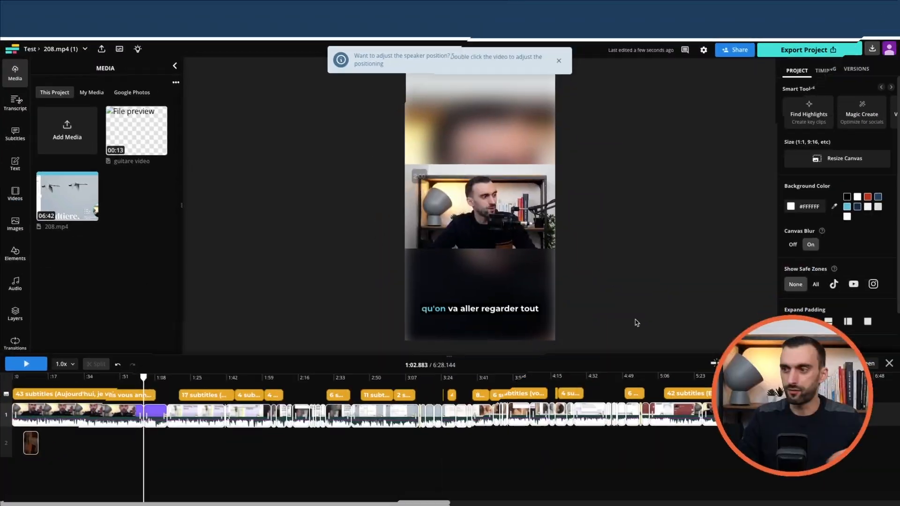
# Scrub through the whole vertical video to check the speaker framing and subtitles, and return to the Test folder.
pyautogui.click(240, 377)
pyautogui.moveTo(241, 378); pyautogui.dragTo(466, 376)
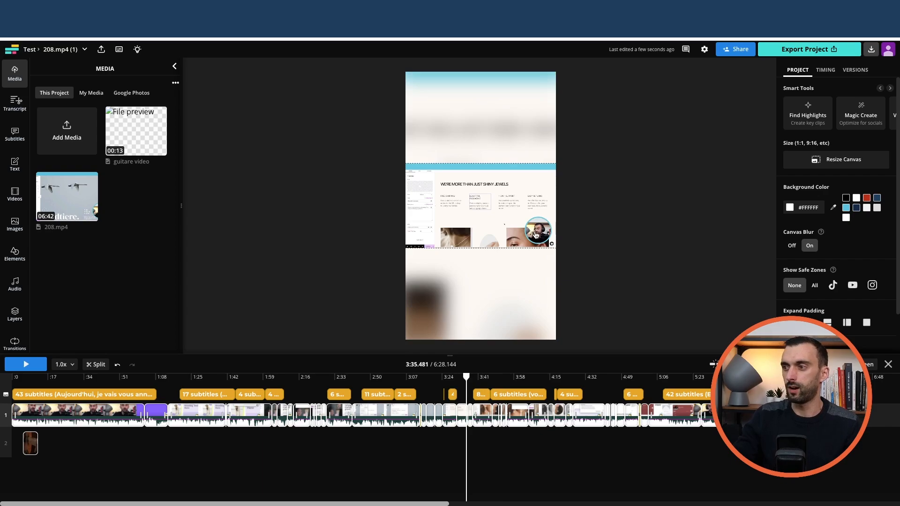
pyautogui.moveTo(466, 374); pyautogui.dragTo(836, 375)
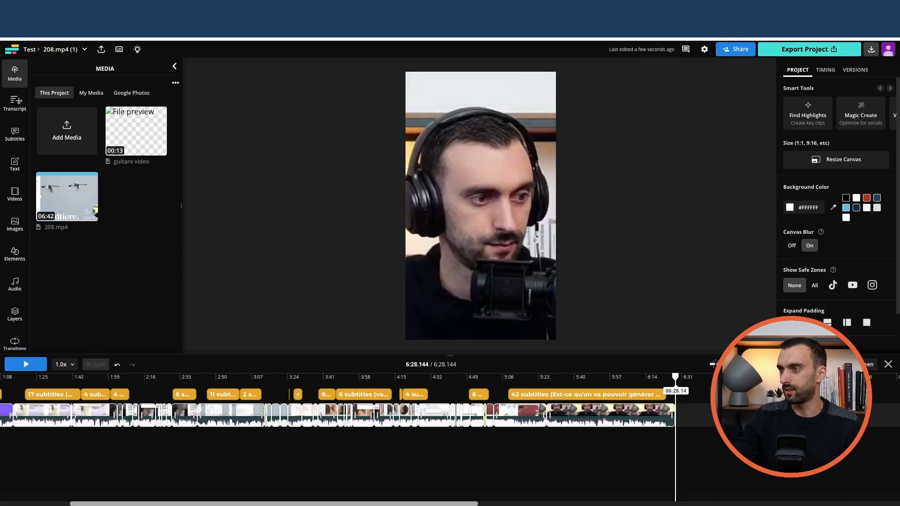
pyautogui.moveTo(675, 376); pyautogui.dragTo(46, 371)
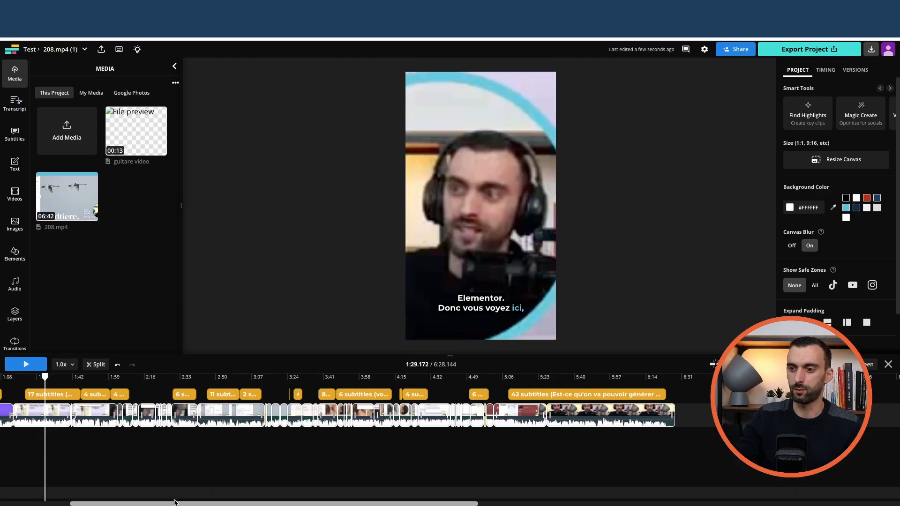
pyautogui.moveTo(174, 502); pyautogui.dragTo(85, 498)
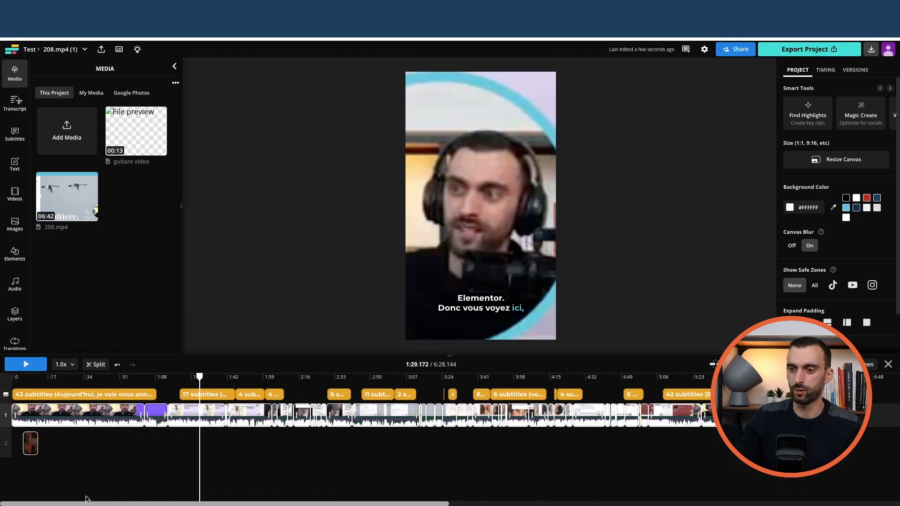
pyautogui.click(30, 50)
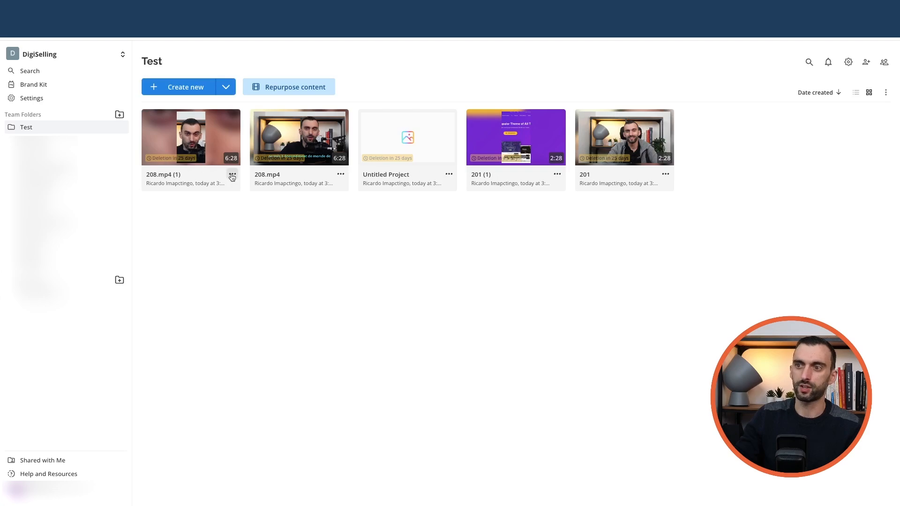